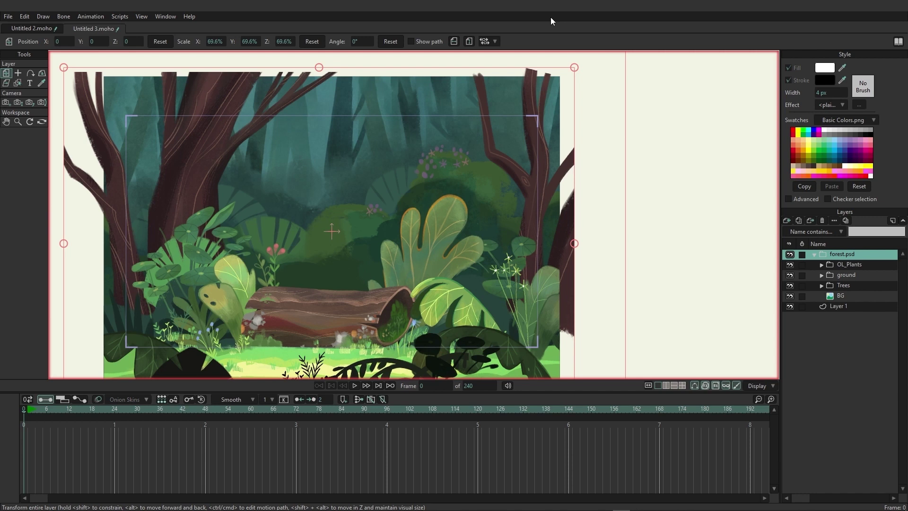
Expand the ground and plants back groups in forest.psd and convert plants back to a bone layer
click(822, 275)
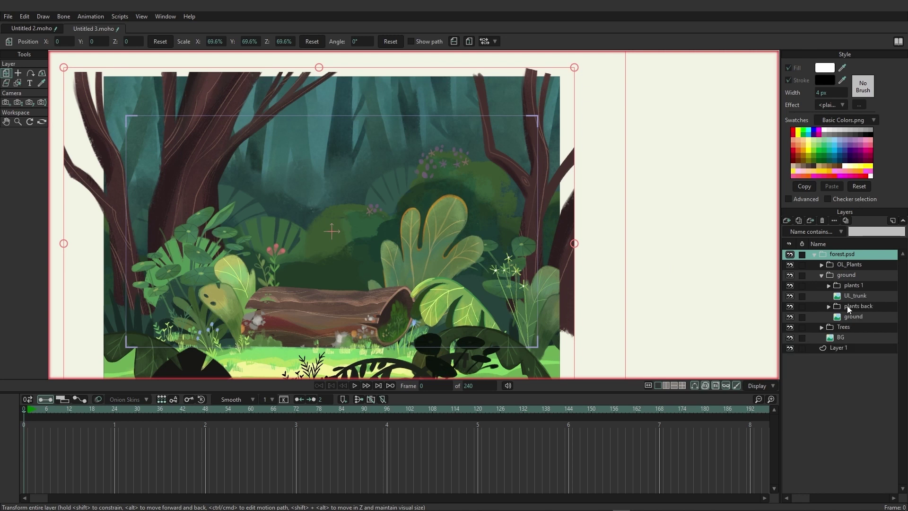
click(828, 306)
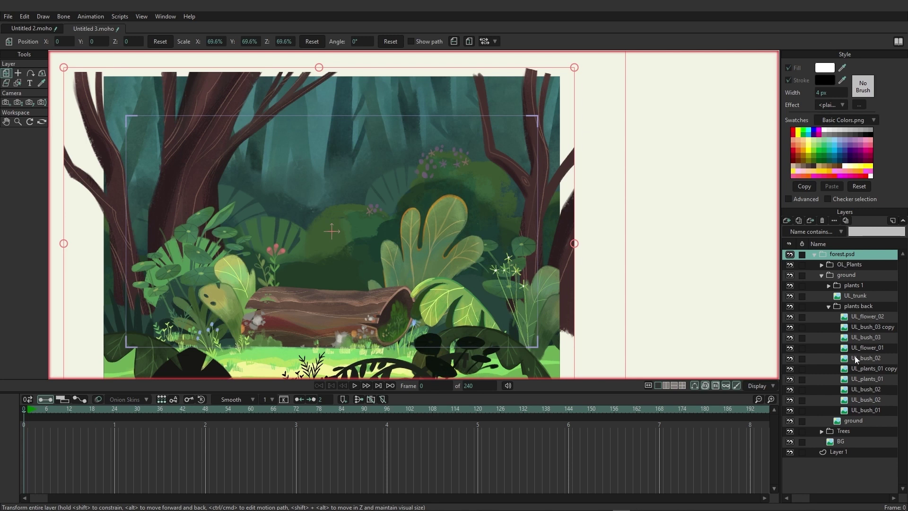
click(850, 306)
right_click(849, 305)
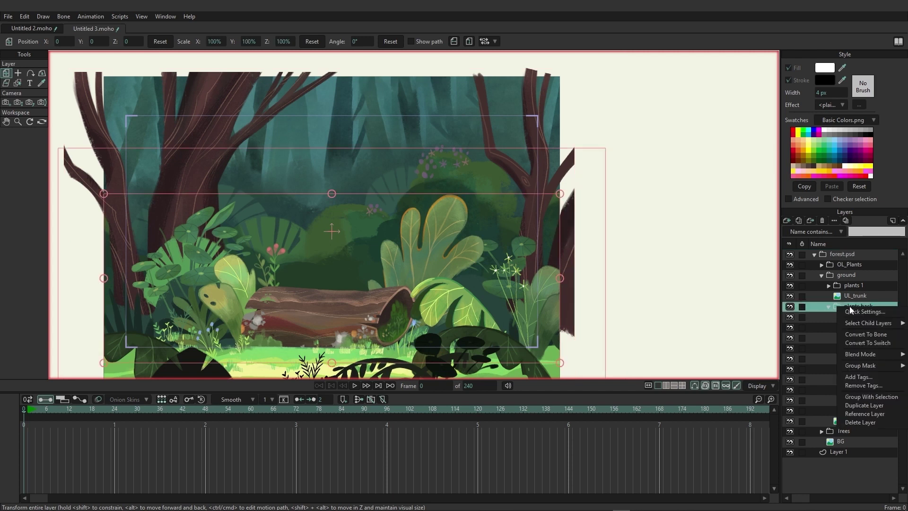
click(864, 336)
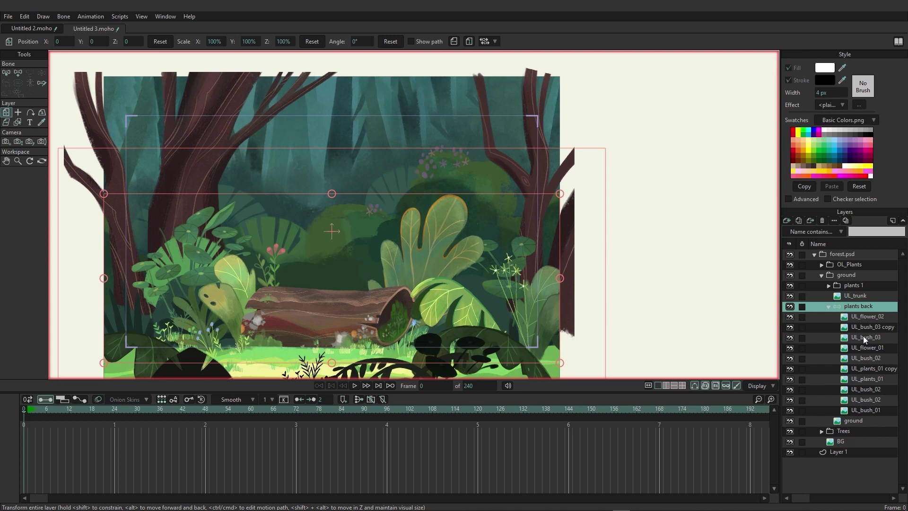
Enable fading of unselected layers and highlight the UL_flower_02, UL_bush_03 copy and UL_bush_03 plants in turn
click(768, 388)
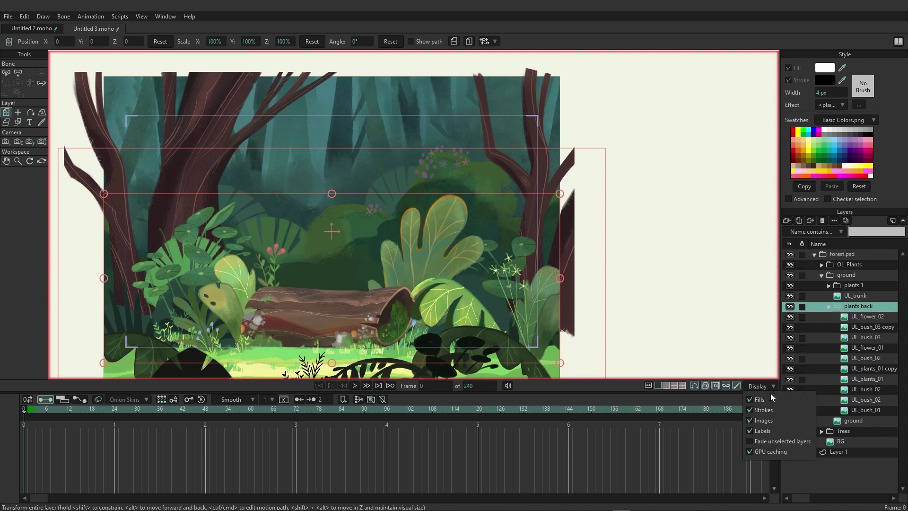
click(777, 442)
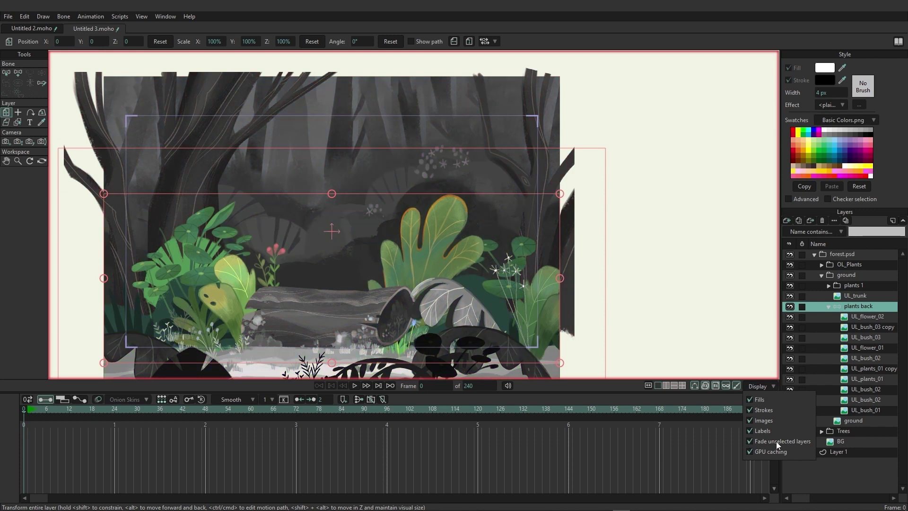
click(864, 316)
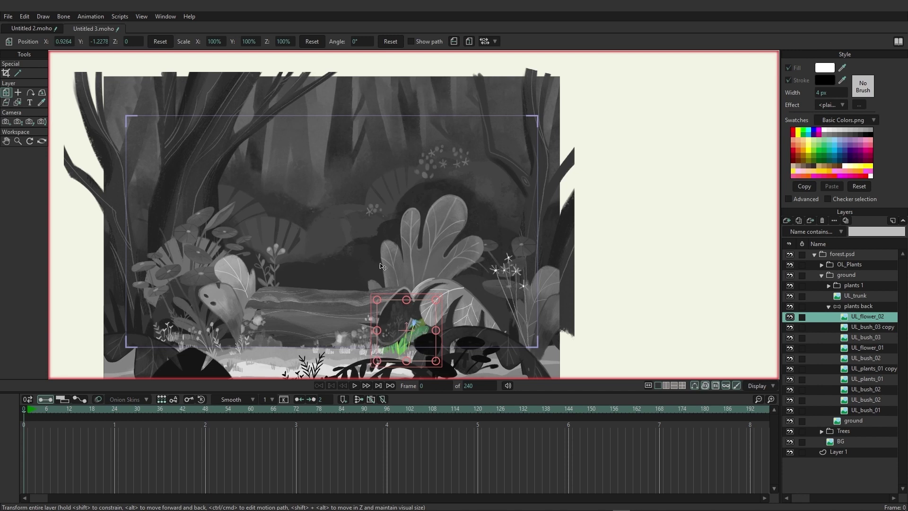
click(885, 328)
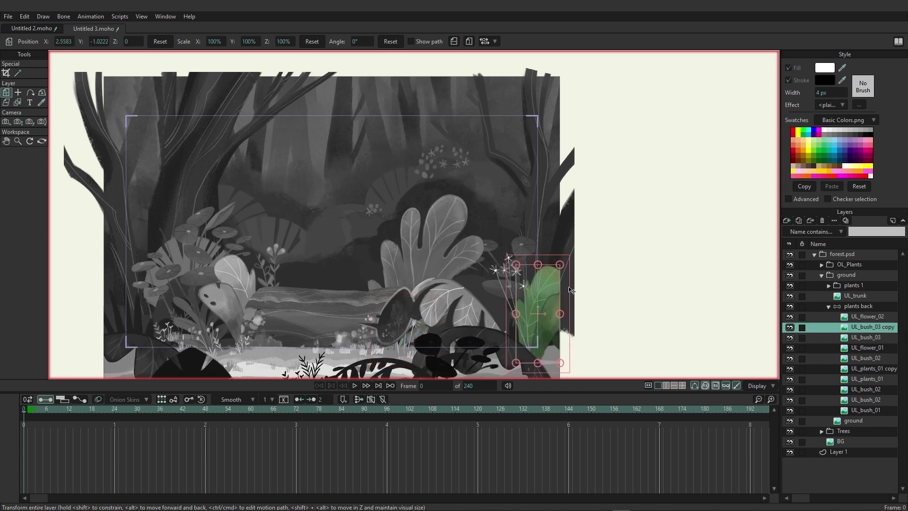
click(861, 337)
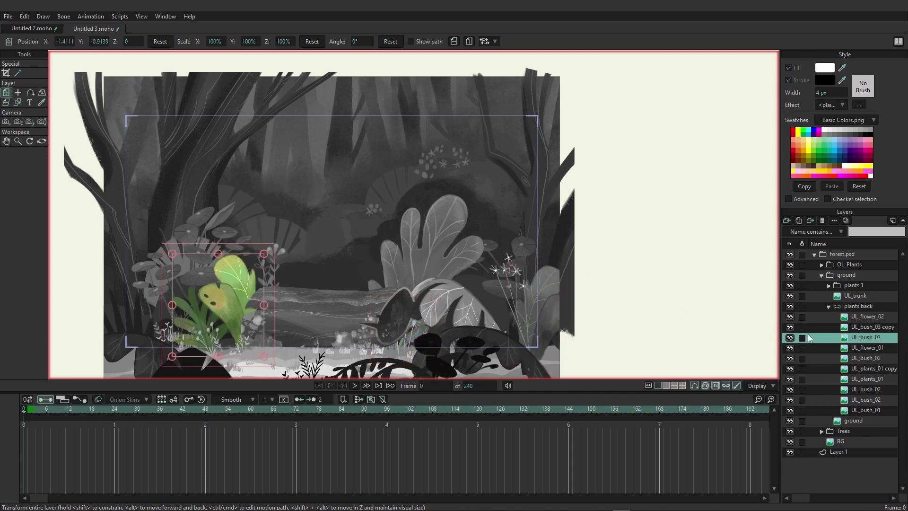
Add a single upright bone on the plants back layer along the UL_flower_02 plant
click(858, 316)
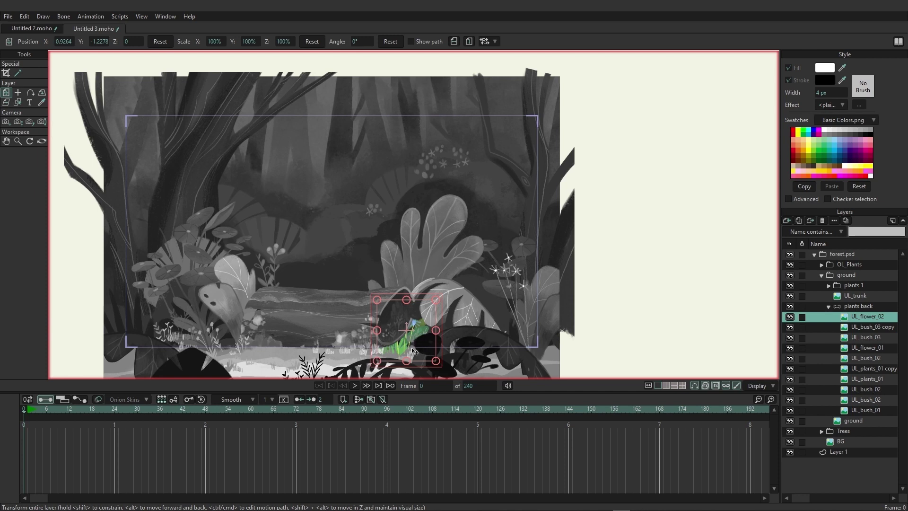
click(859, 307)
click(18, 73)
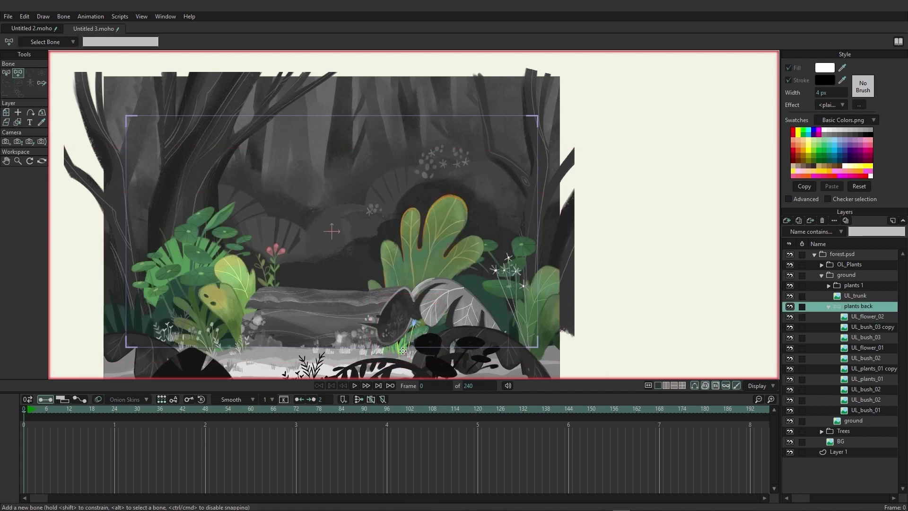
drag(403, 350, 406, 311)
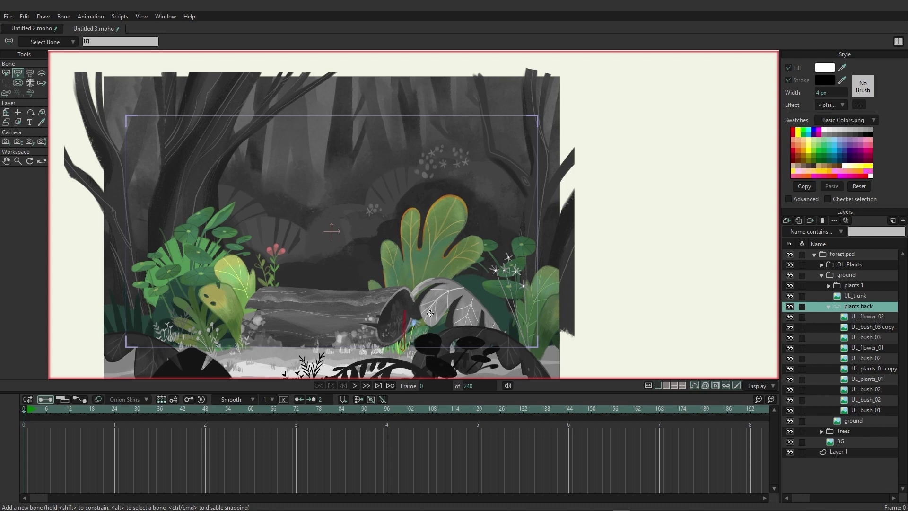
click(607, 281)
Draw a two-bone chain on the plants back layer from the base to the tip of the UL_bush_03 copy leaf
click(878, 317)
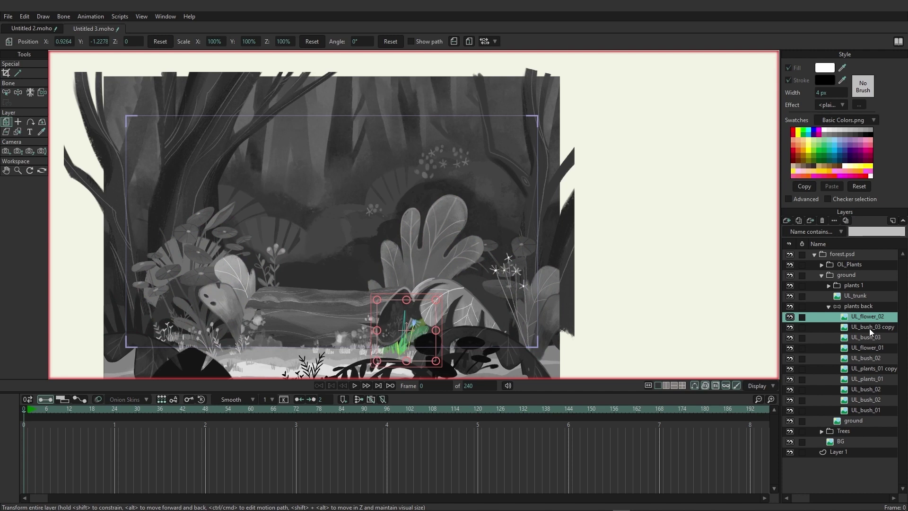
click(869, 328)
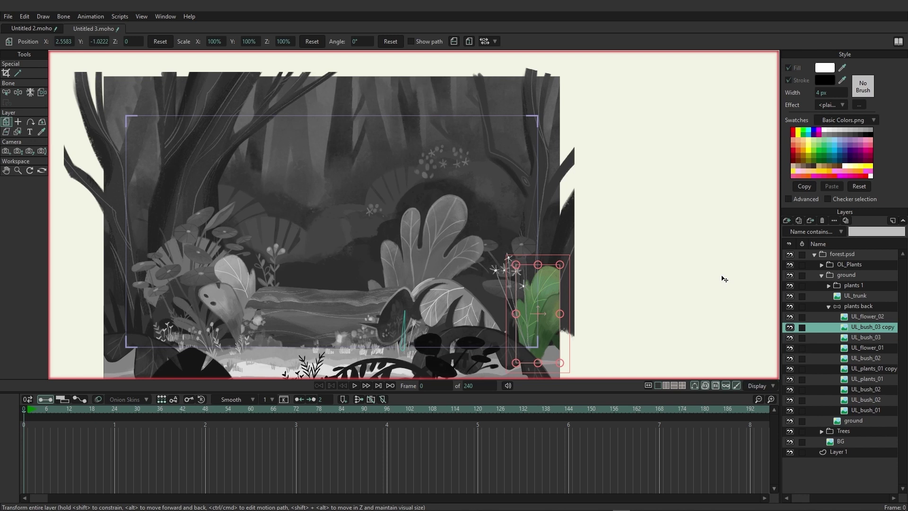
click(864, 306)
key(a)
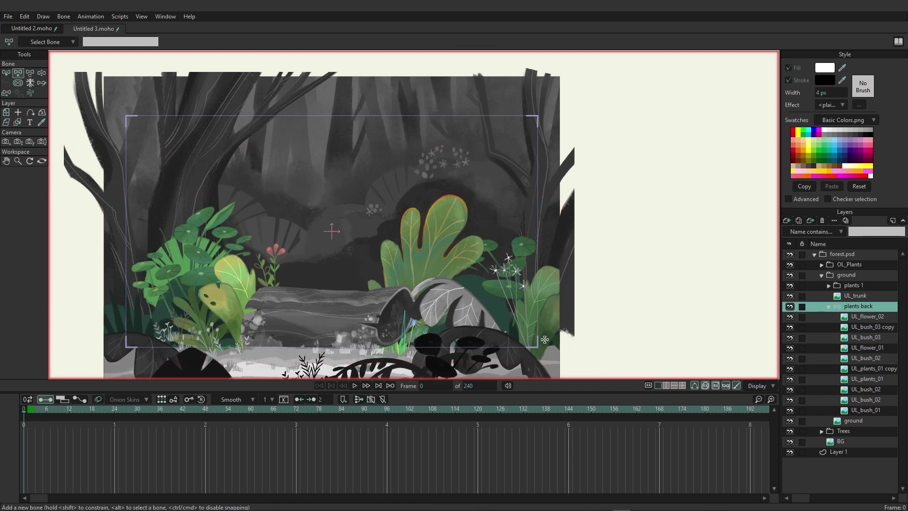
drag(529, 350, 547, 274)
click(6, 82)
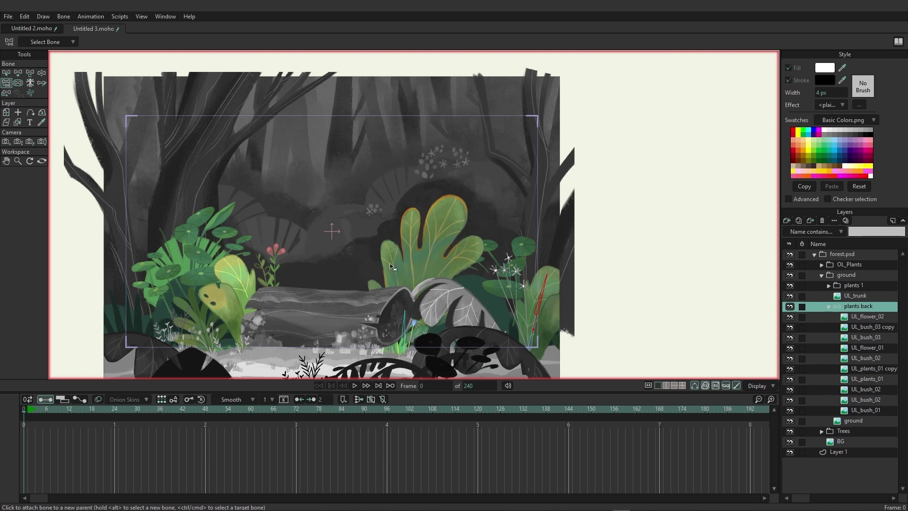
click(11, 72)
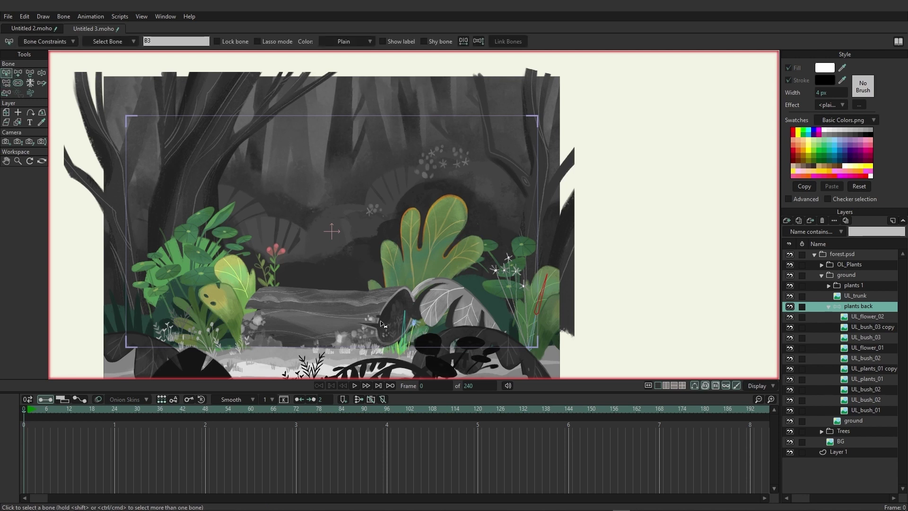
Draw two separate two-bone chains on plants back, one up each main leaf cluster of UL_bush_03
click(866, 337)
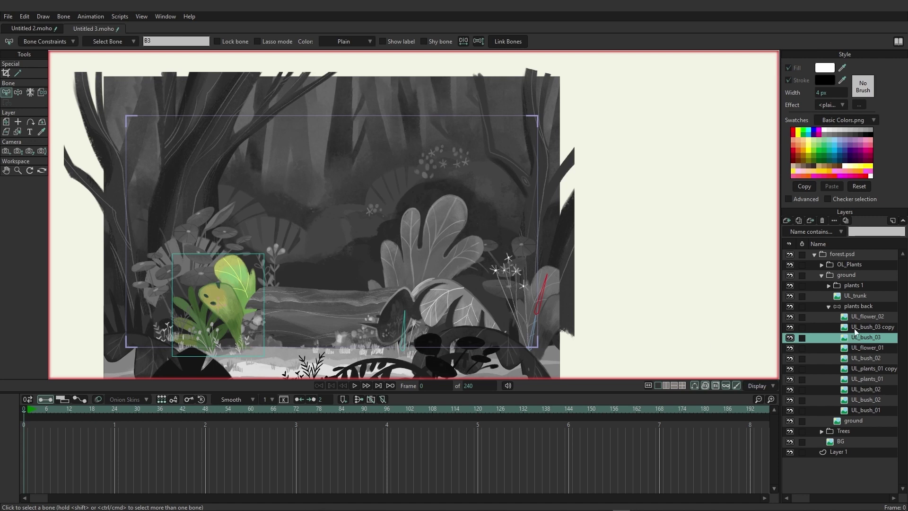
click(861, 306)
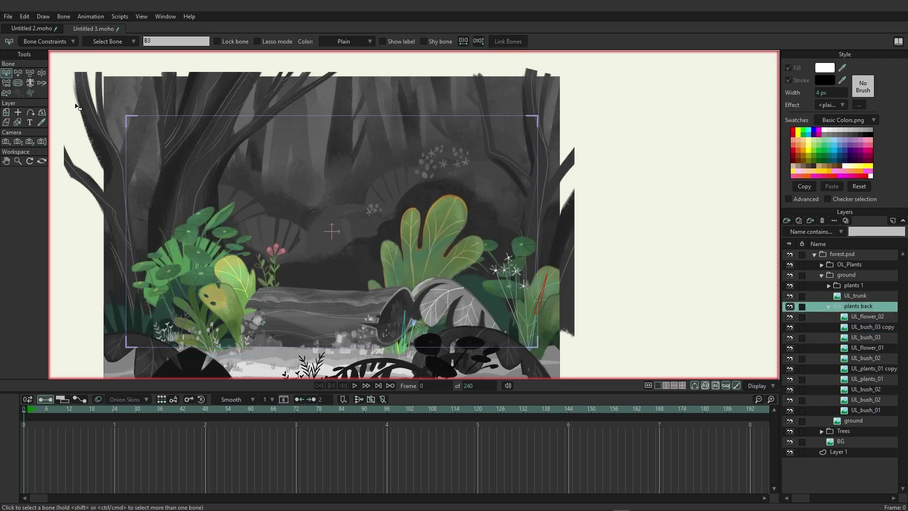
click(18, 73)
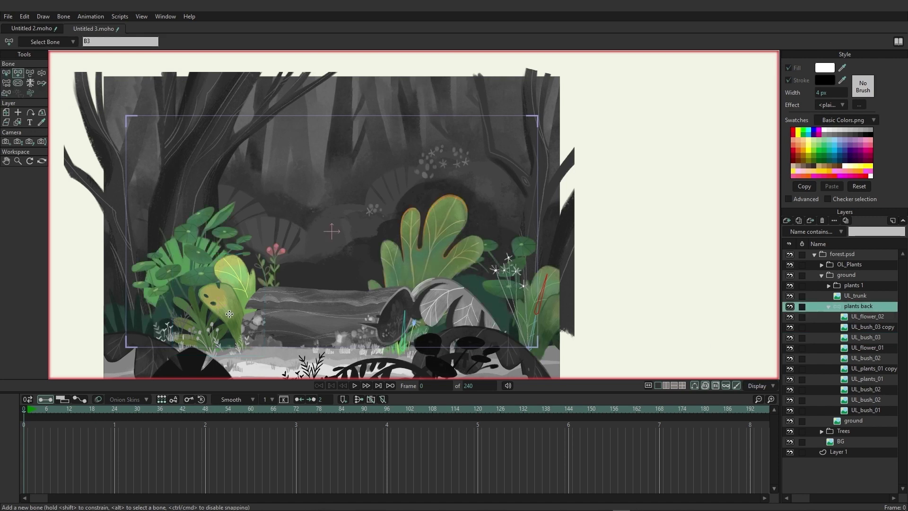
key(ctrl+d)
drag(202, 325, 192, 291)
key(ctrl+d)
drag(235, 312, 226, 279)
Locate the UL_flower_01 plant and add one unparented bone from its base to its top on plants back
click(875, 336)
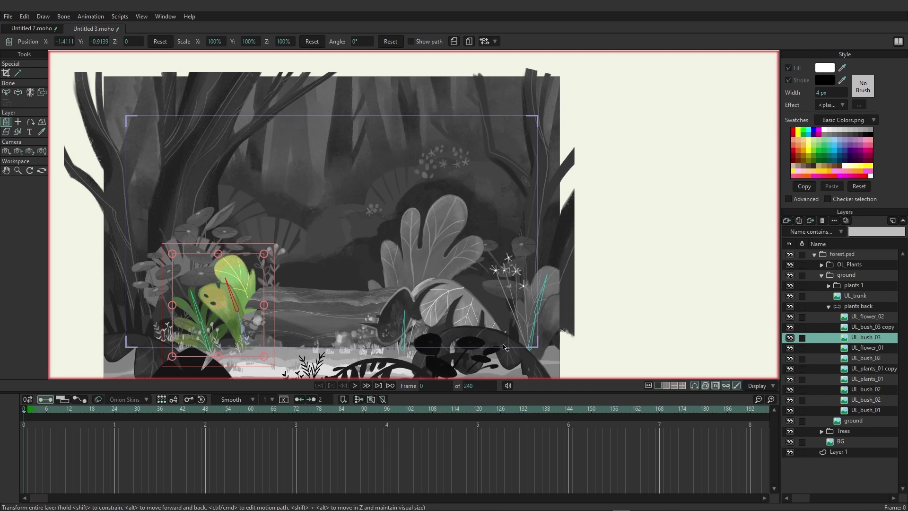
click(867, 349)
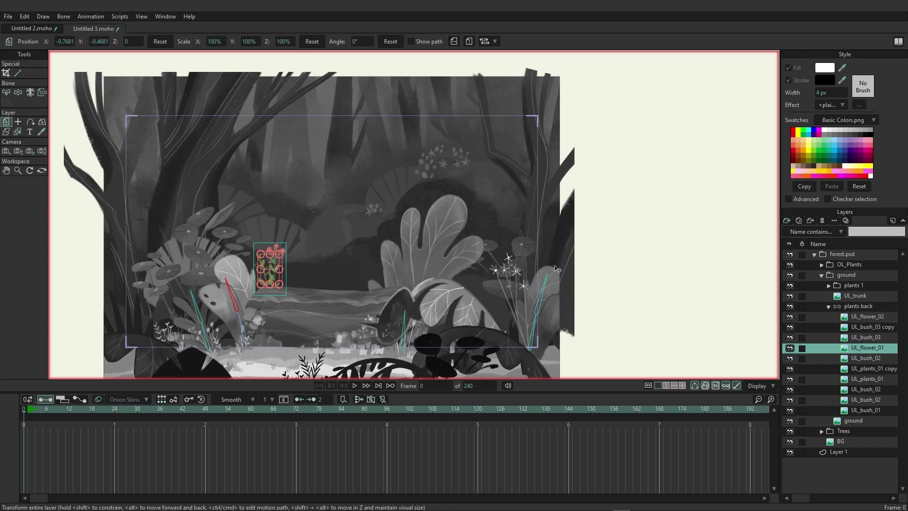
click(870, 308)
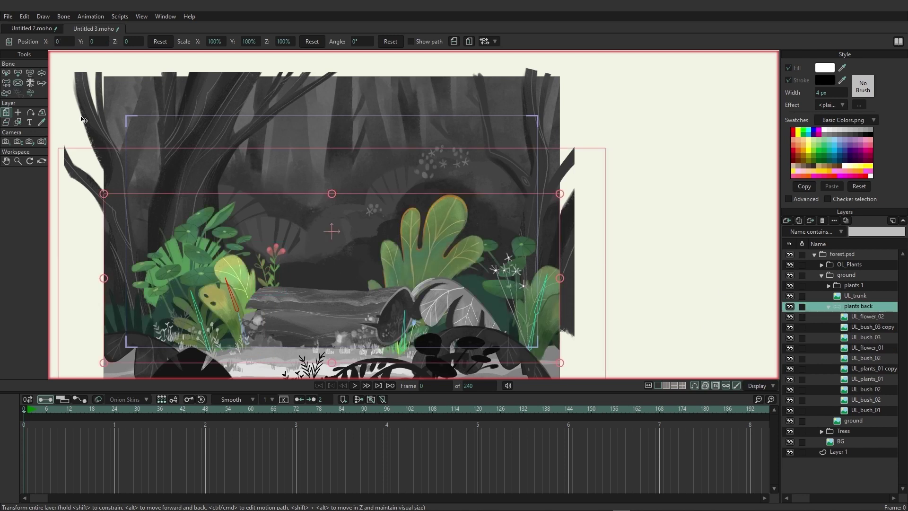
click(18, 73)
click(316, 238)
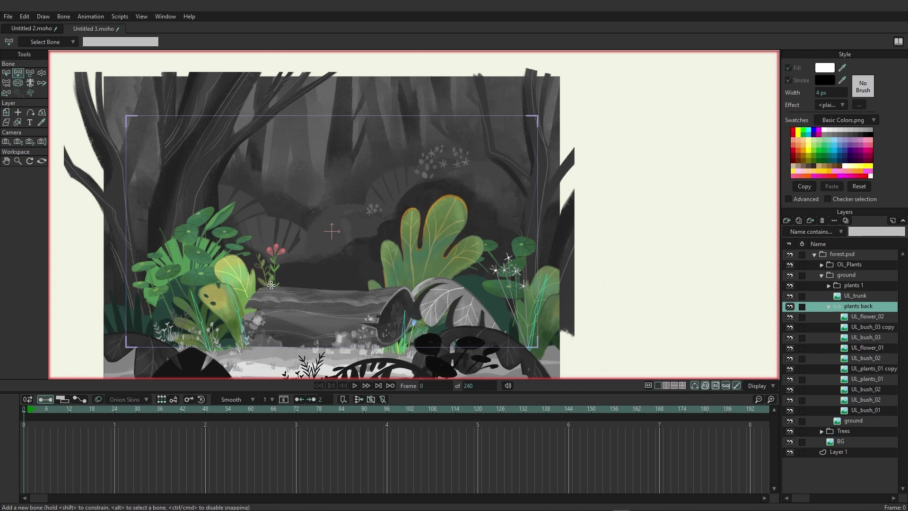
drag(271, 284, 270, 248)
Draw an unparented two-bone chain on plants back up the large UL_bush_02 plant behind the log's open end
click(864, 349)
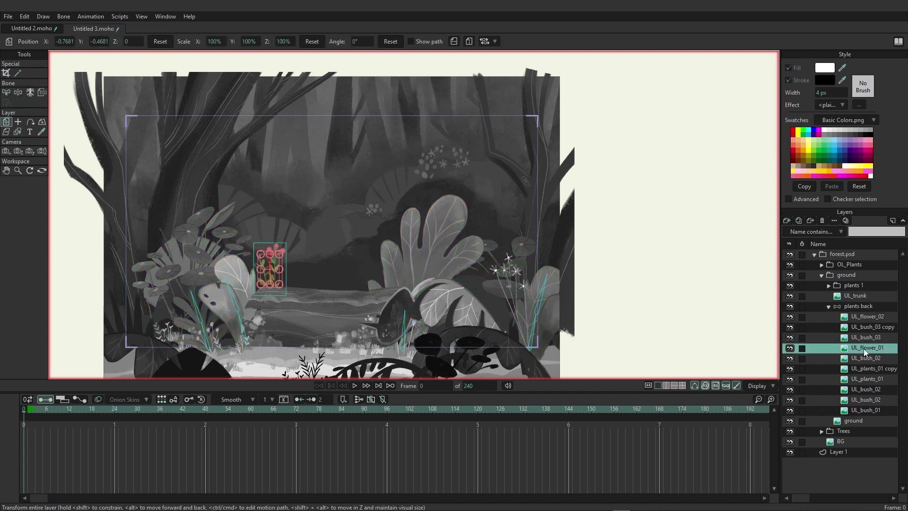
click(865, 360)
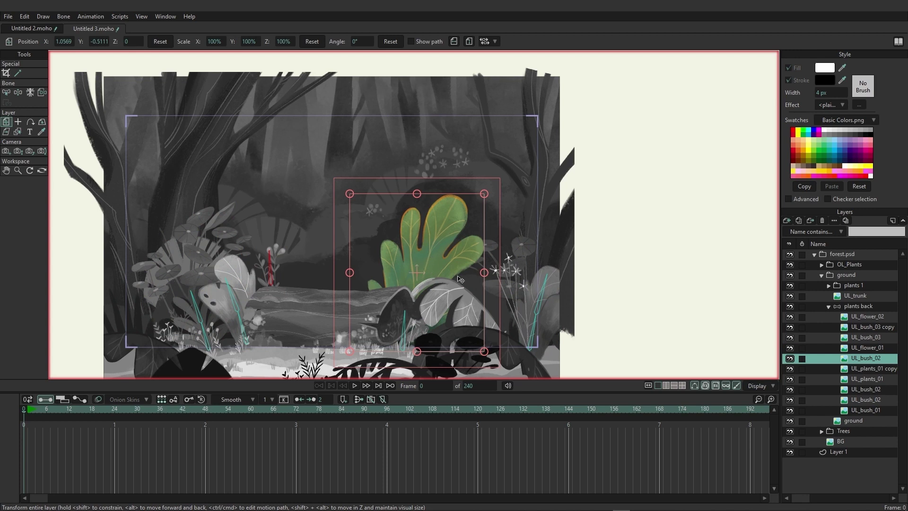
click(856, 304)
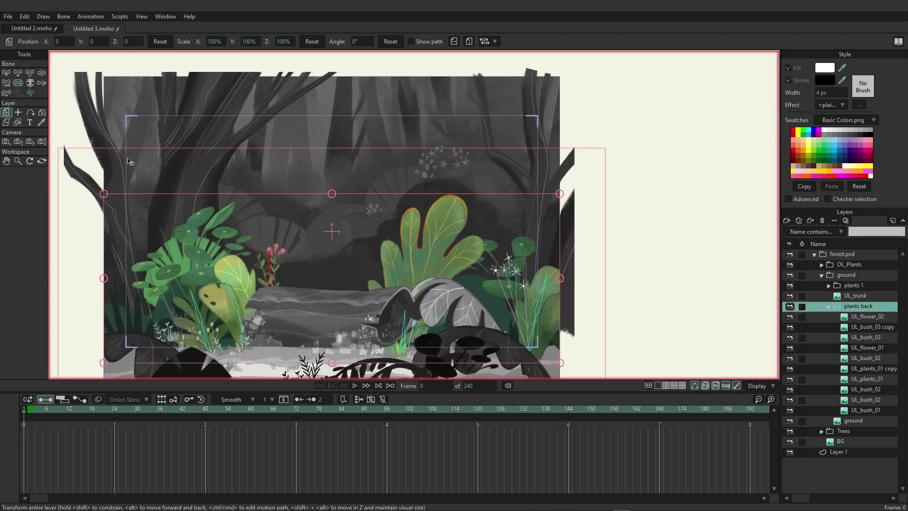
click(19, 75)
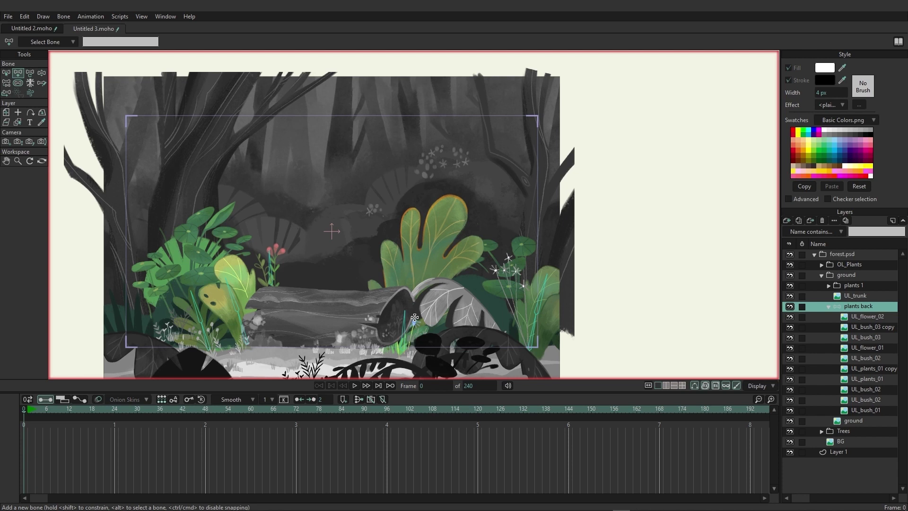
drag(415, 317, 437, 205)
Draw an unparented two-bone chain on plants back from the base to the top of the UL_plants_01 copy plant
click(870, 369)
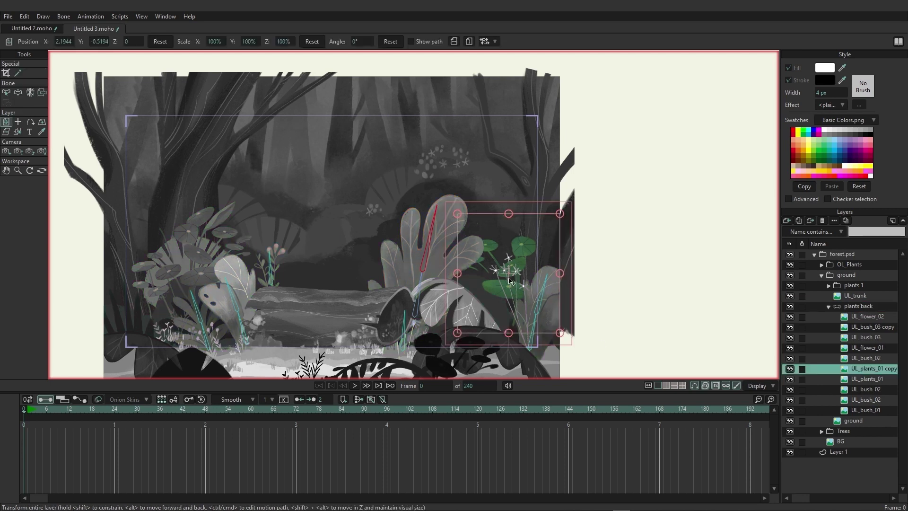
click(863, 306)
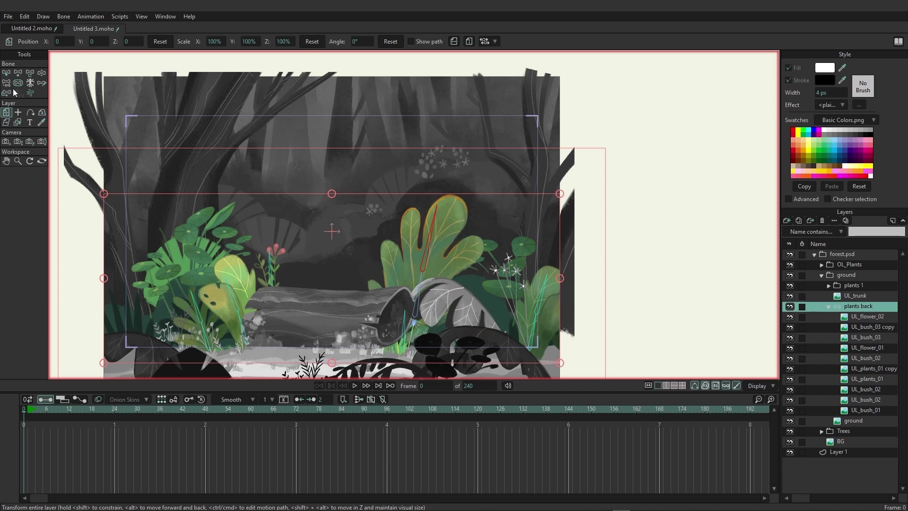
click(18, 72)
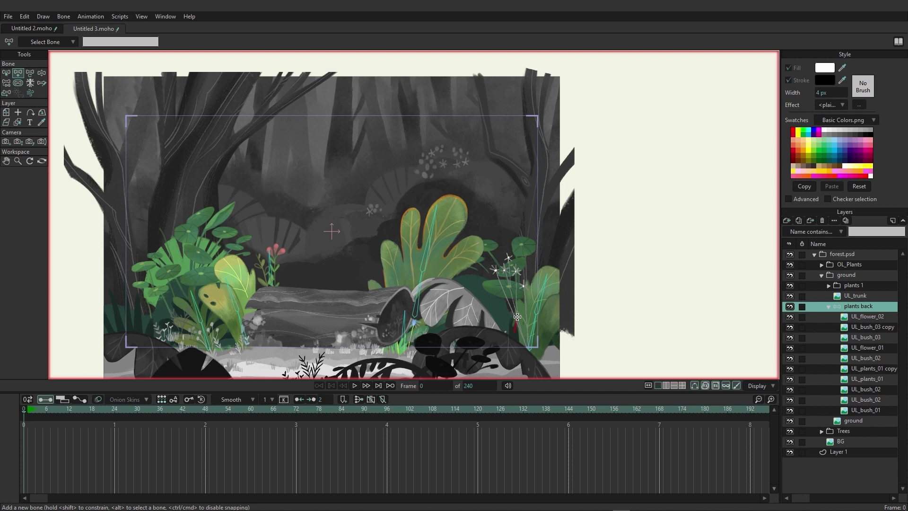
drag(511, 290, 506, 247)
click(505, 247)
Draw a separate two-bone chain on plants back from the base to the top of the UL_plants_01 plant
click(869, 378)
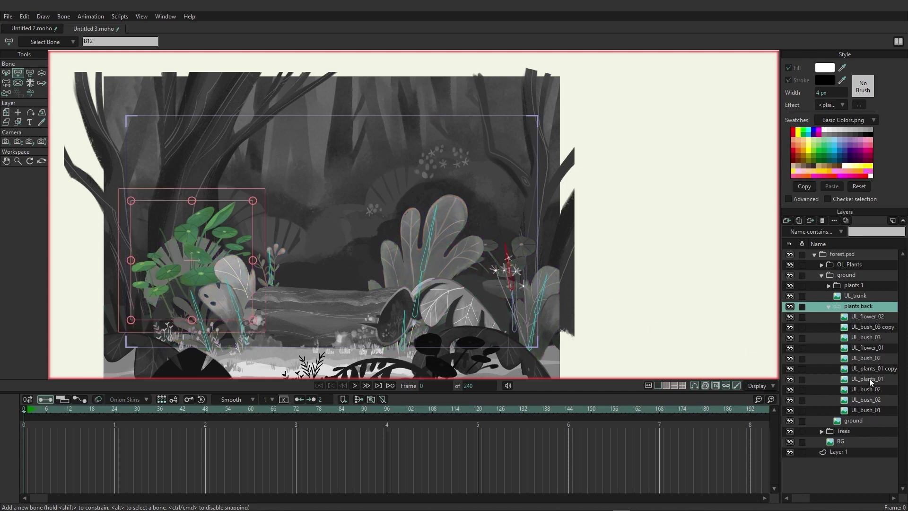
click(878, 365)
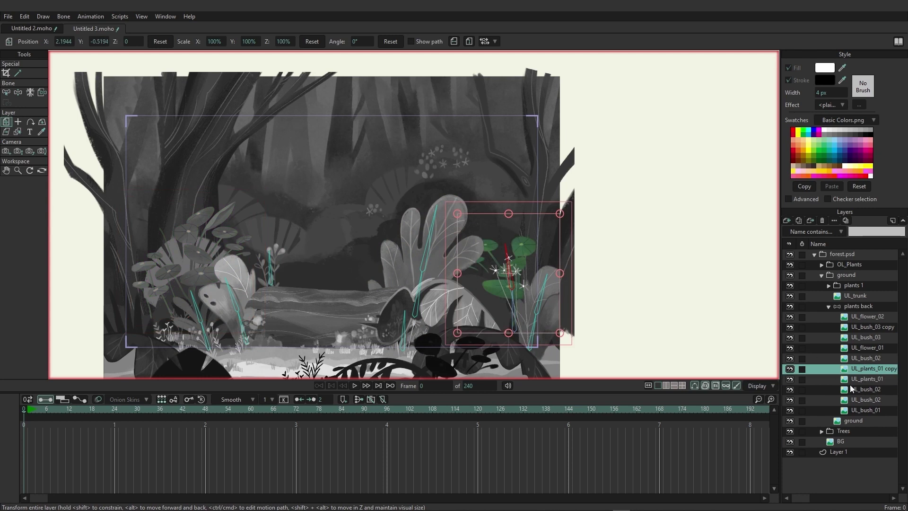
click(852, 379)
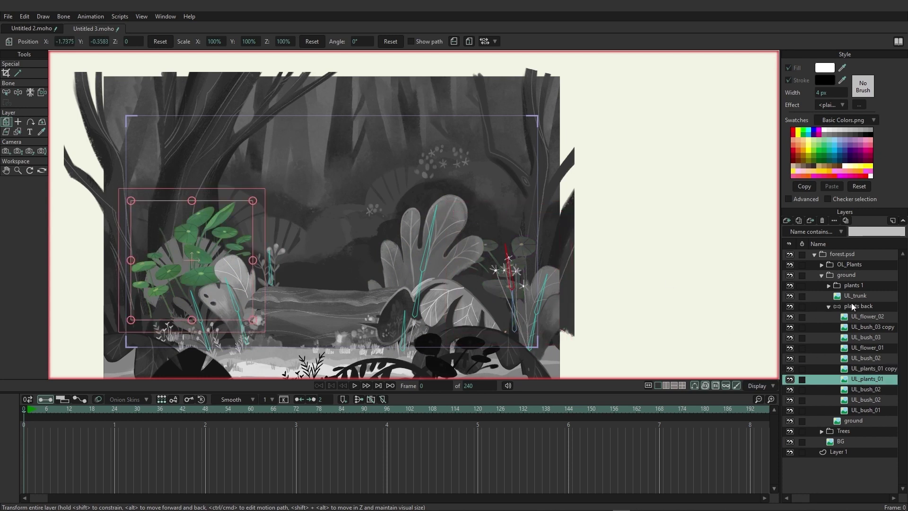
click(840, 306)
click(18, 73)
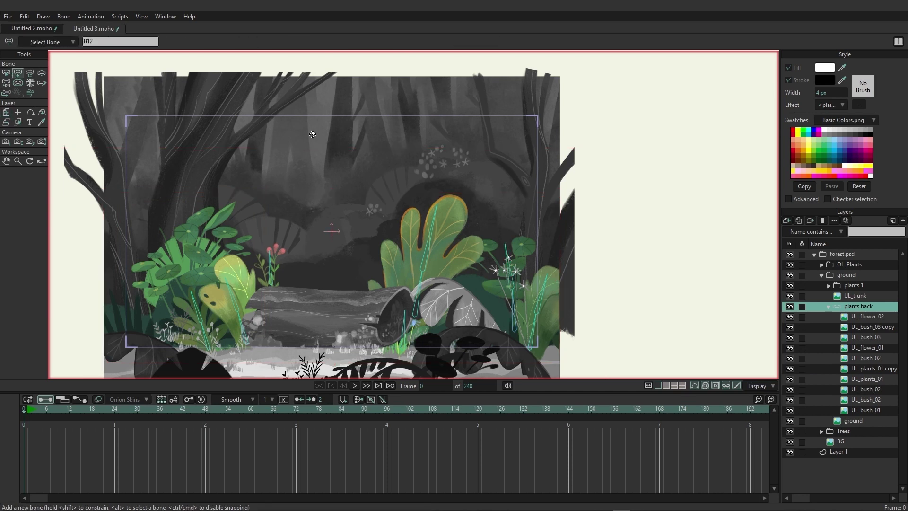
drag(194, 332, 176, 243)
Examine which background plants belong to the two lower UL_bush_02 layers and UL_bush_01
click(863, 391)
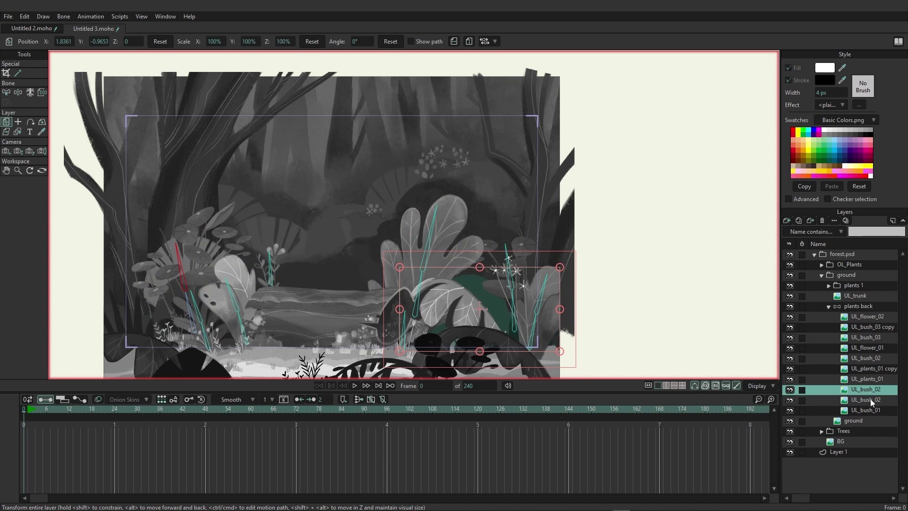
click(868, 400)
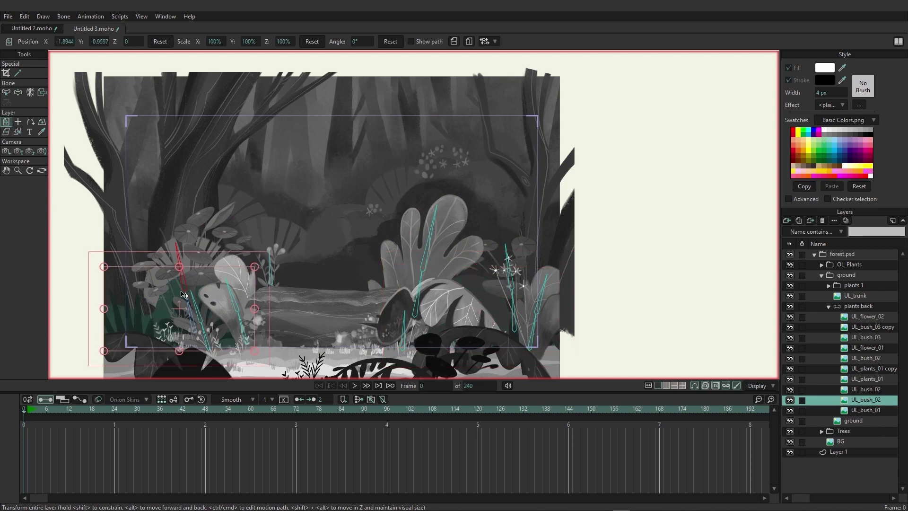
click(864, 410)
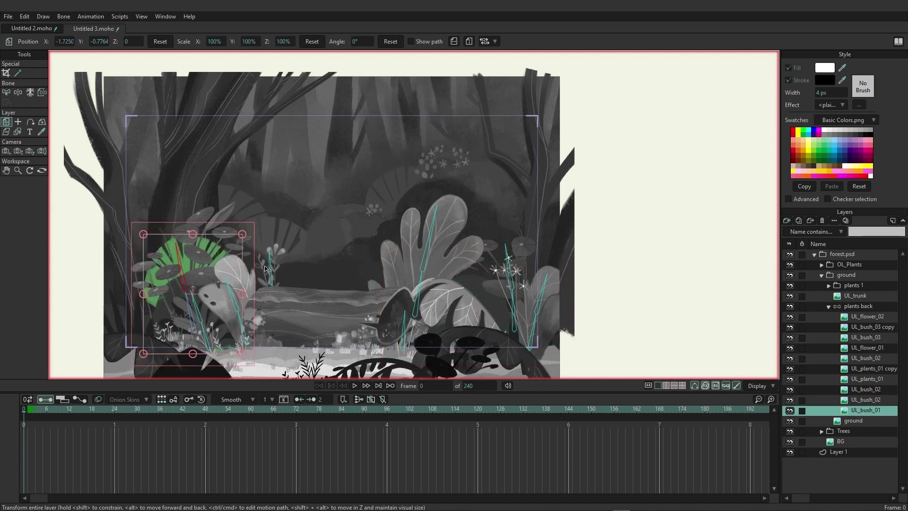
click(861, 402)
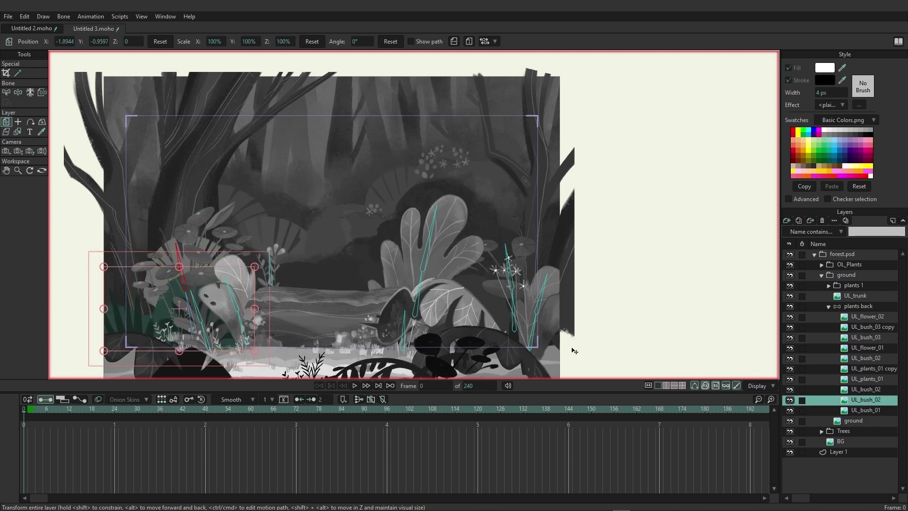
click(865, 389)
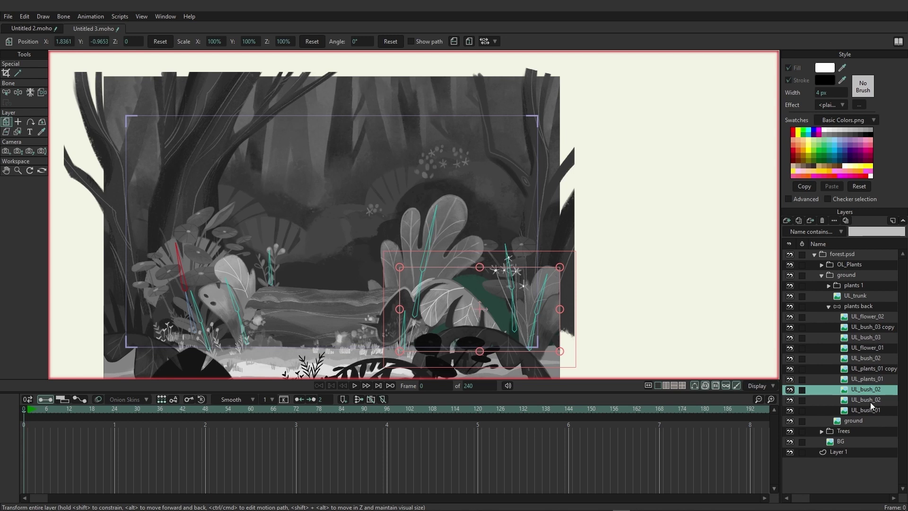
Link the UL_flower_02 layer to its single bone and the UL_bush_03 copy layer to its two-bone chain
click(857, 320)
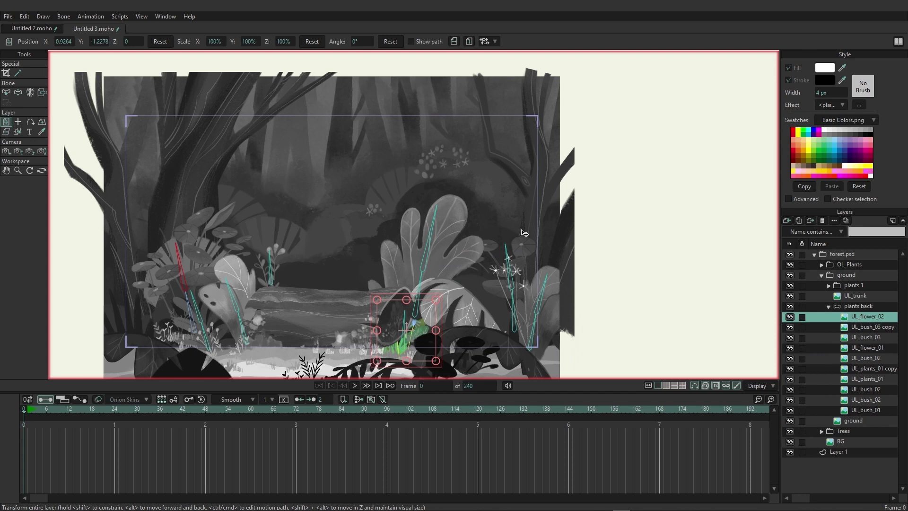
click(7, 92)
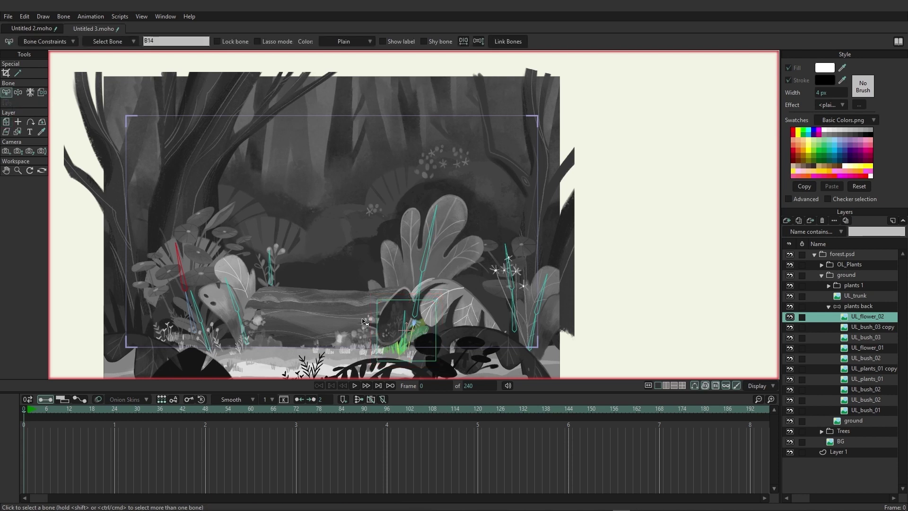
click(408, 333)
click(500, 47)
click(870, 328)
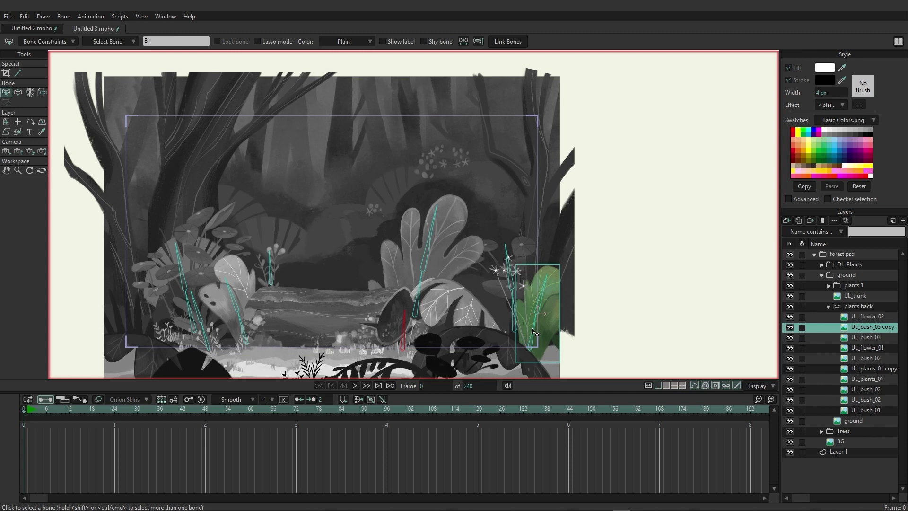
click(536, 337)
click(511, 42)
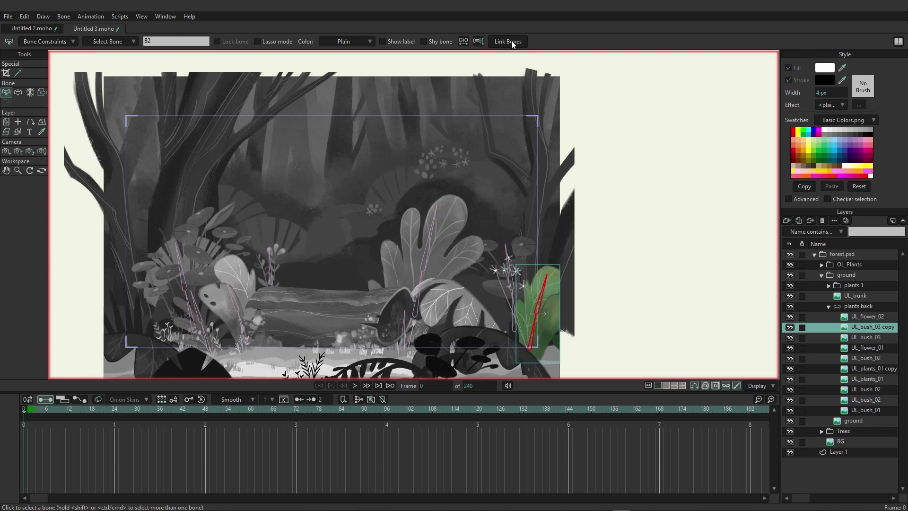
Link UL_bush_03 to the bones of both its leaf chains and UL_flower_01 to its single bone
click(870, 338)
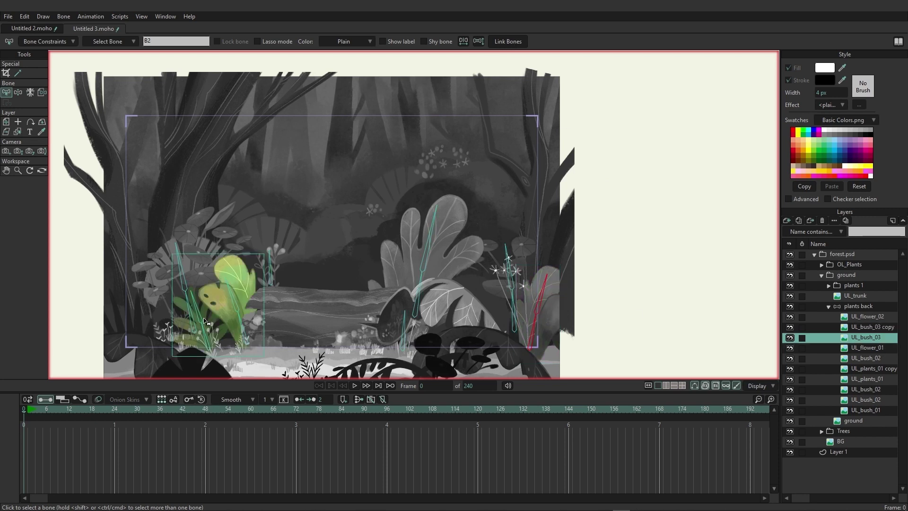
click(207, 342)
shift+click(245, 331)
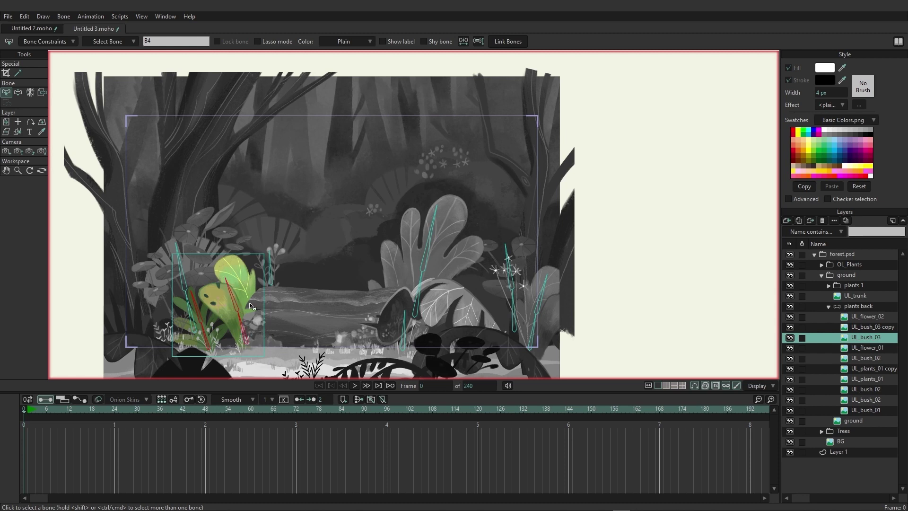
click(500, 43)
click(868, 350)
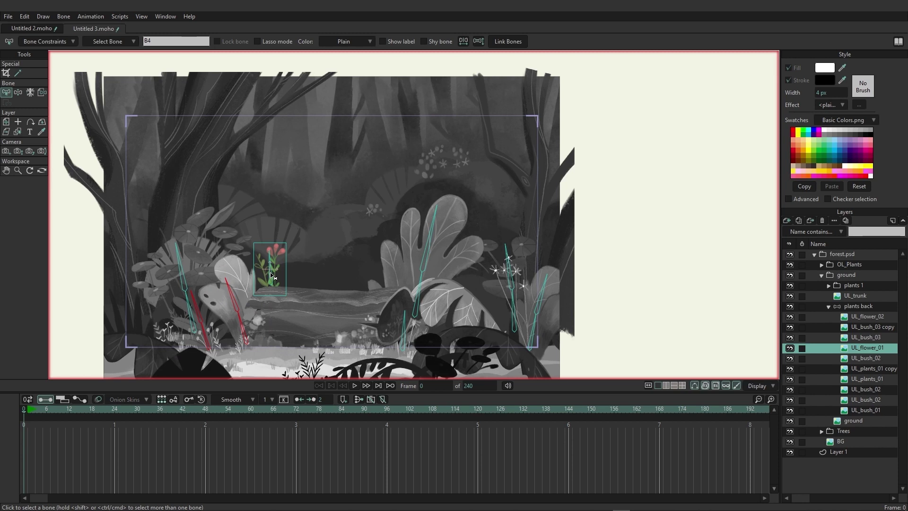
click(271, 274)
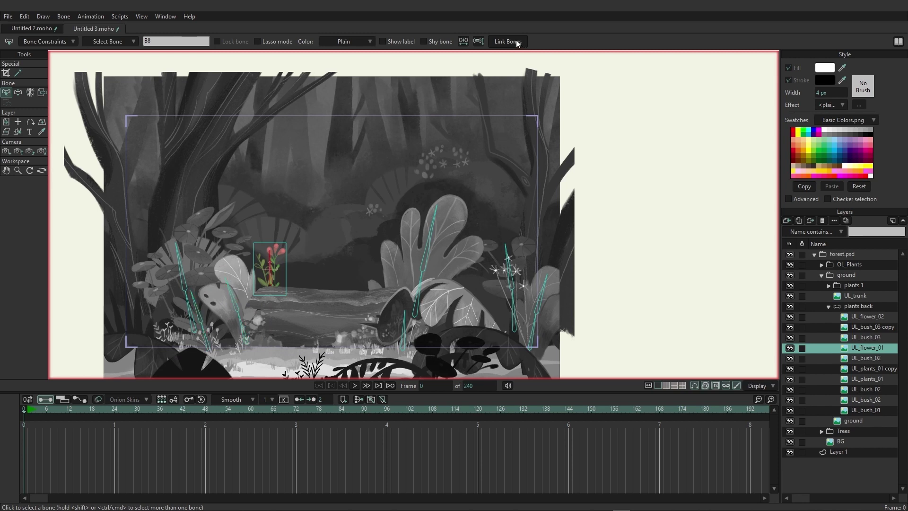
Link the large UL_bush_02 plant behind the log and the UL_plants_01 copy plant to their own two-bone chains
click(868, 359)
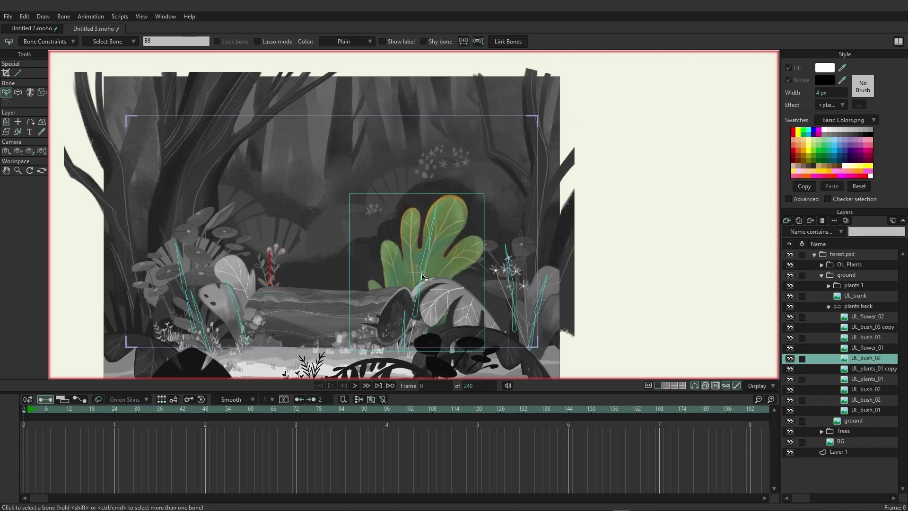
click(424, 263)
click(508, 44)
click(865, 367)
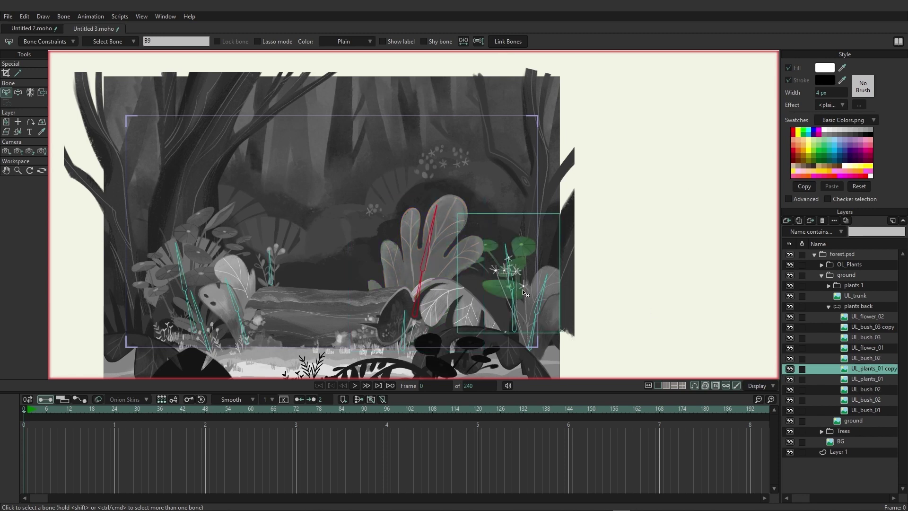
click(514, 324)
click(500, 43)
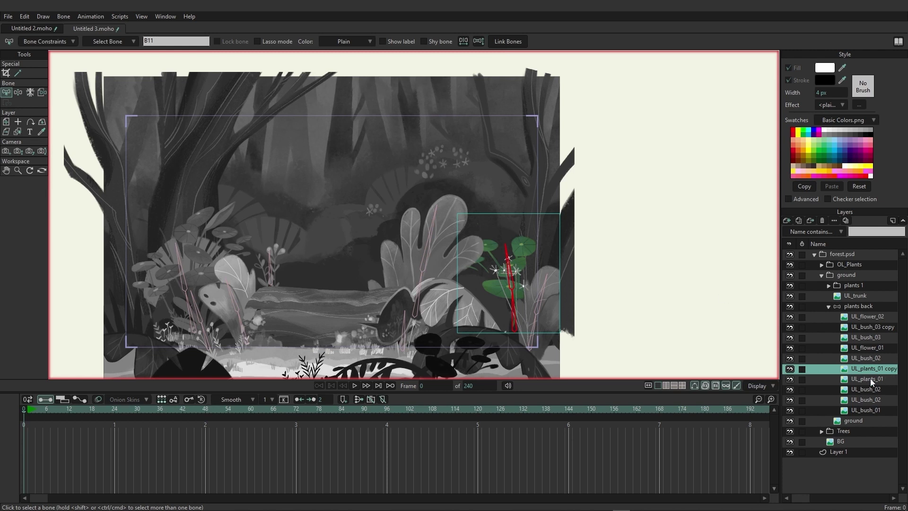
Link the UL_plants_01 layer to both bones of its chain
click(870, 379)
click(189, 320)
click(495, 44)
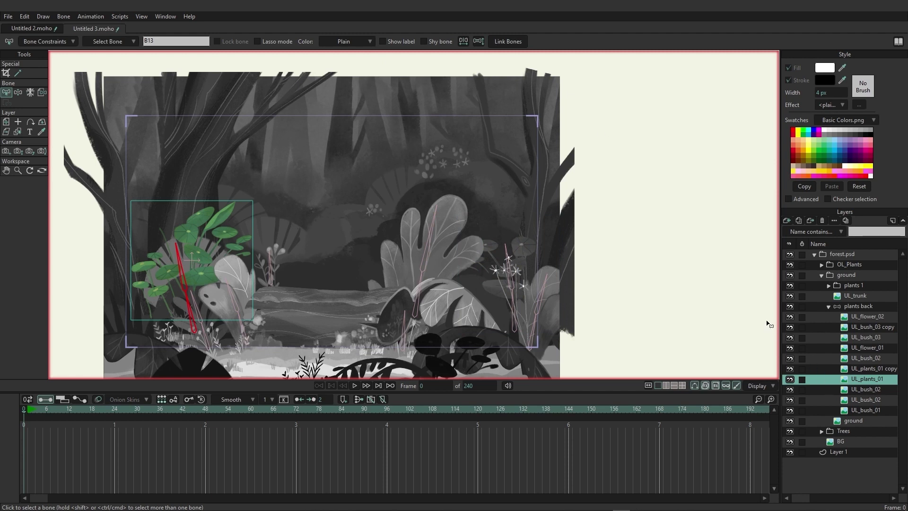
Test the plants back rig at frame 11 by bending several plants' bones, delete the test keyframes and return to frame 0
click(369, 164)
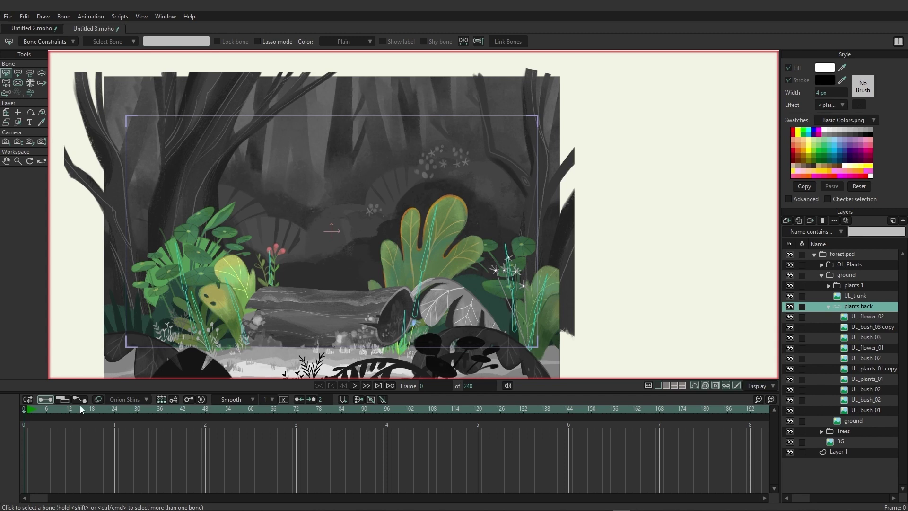
click(66, 410)
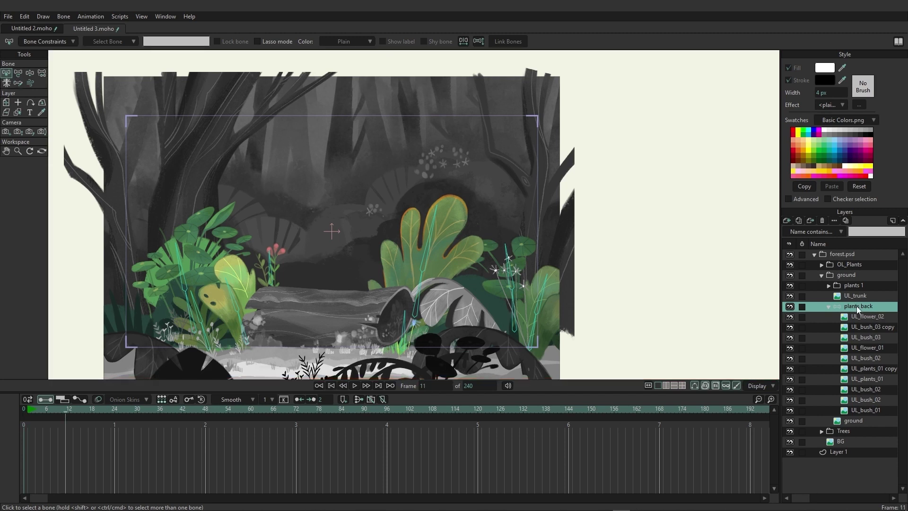
click(30, 72)
drag(432, 248, 411, 239)
drag(185, 277, 233, 295)
drag(547, 293, 549, 291)
drag(89, 471, 61, 434)
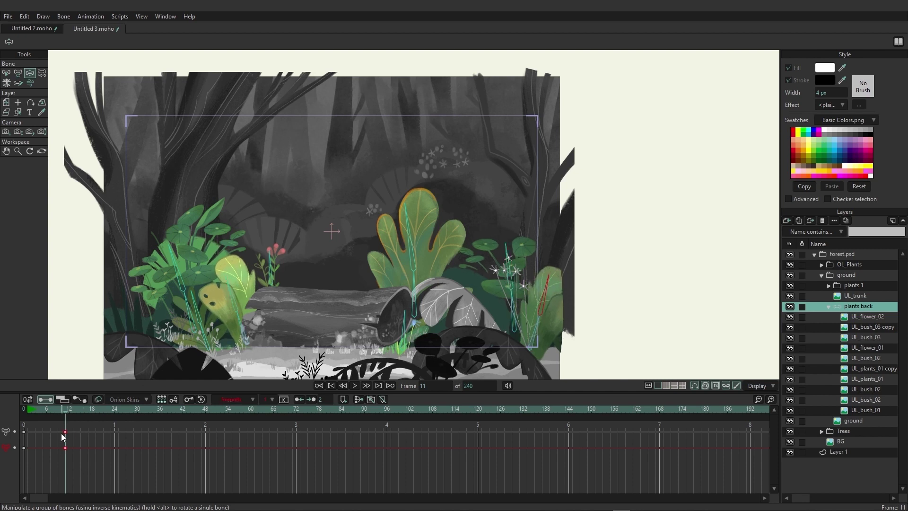
click(24, 411)
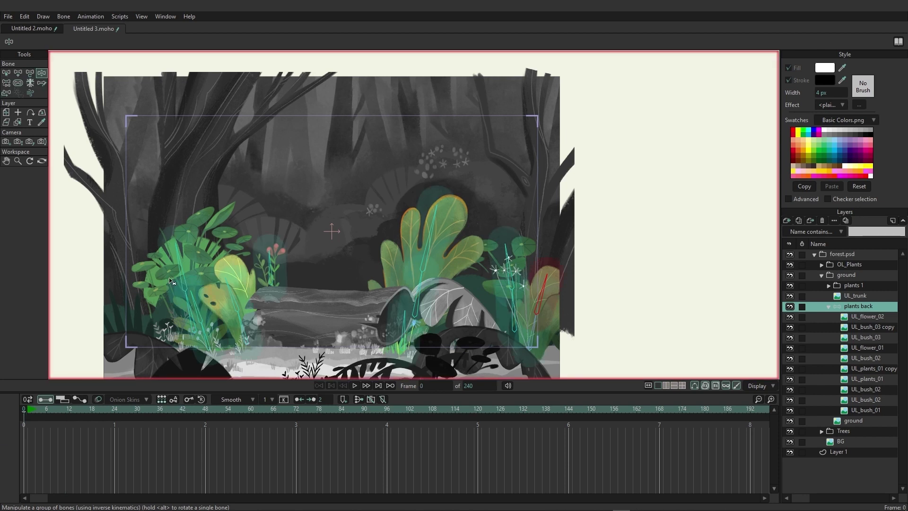
Enable angle dynamics with torque 0, spring 1, damping 1 and Wind for all bones of plants back
click(6, 74)
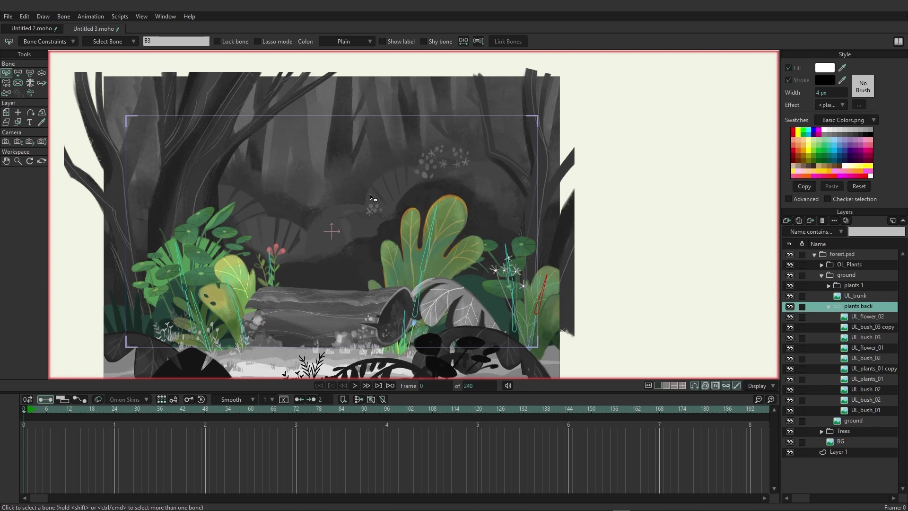
key(ctrl+a)
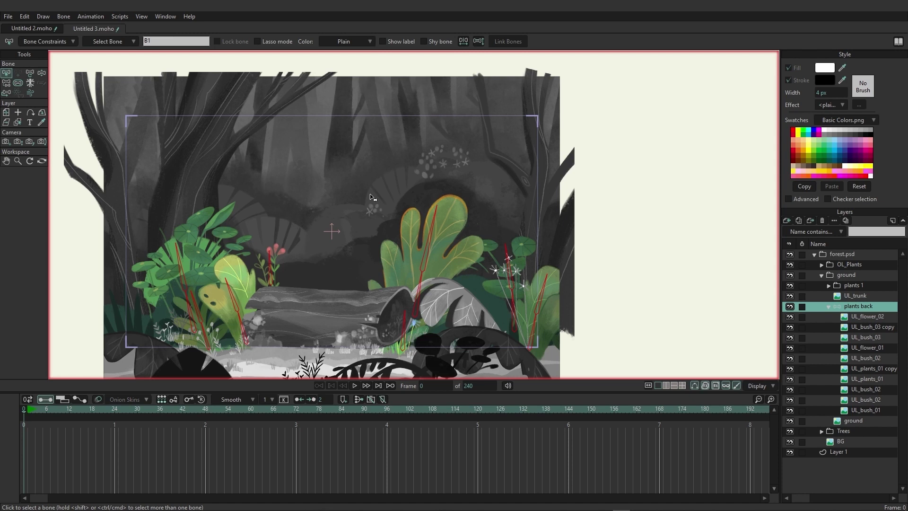
click(56, 42)
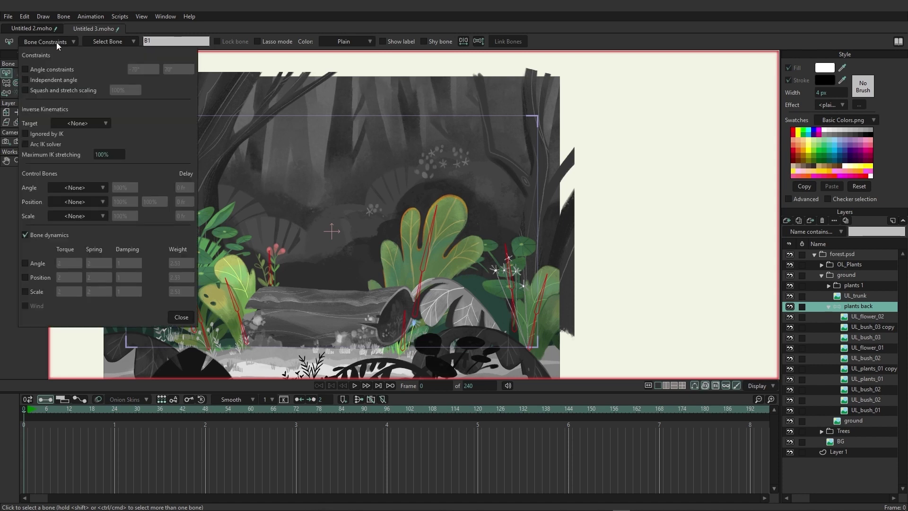
click(35, 263)
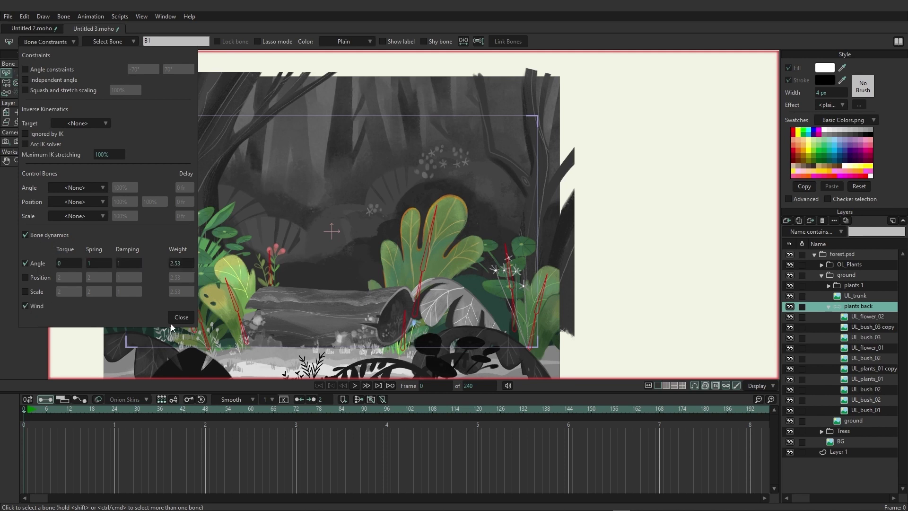
click(182, 317)
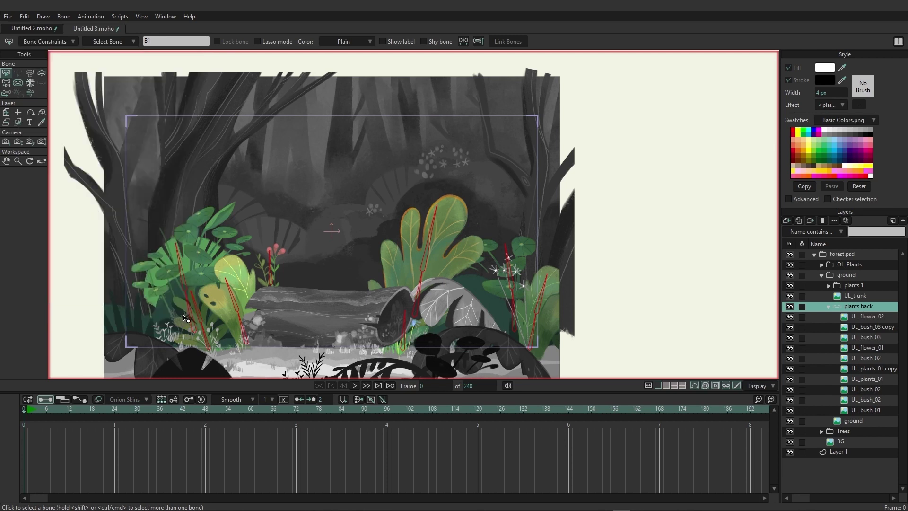
Play back the animation to check how the plants sway in the wind, and return to frame 0
click(355, 385)
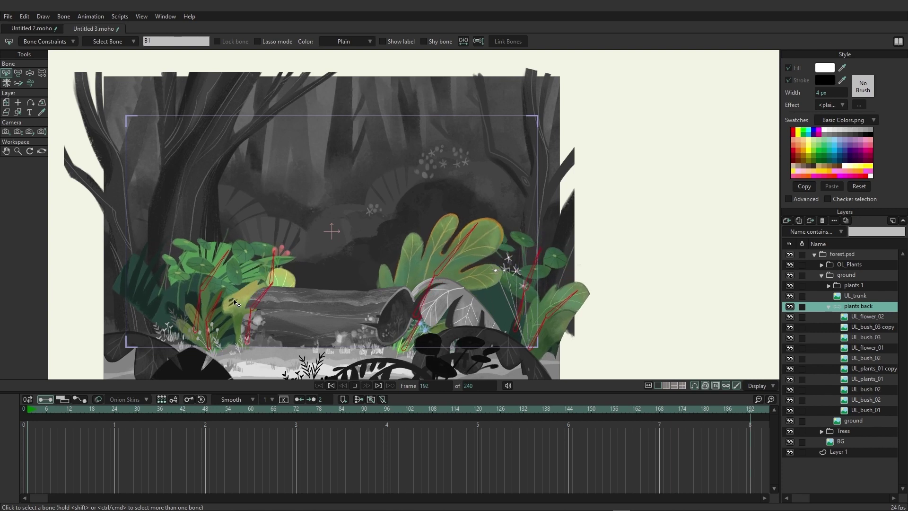
click(356, 386)
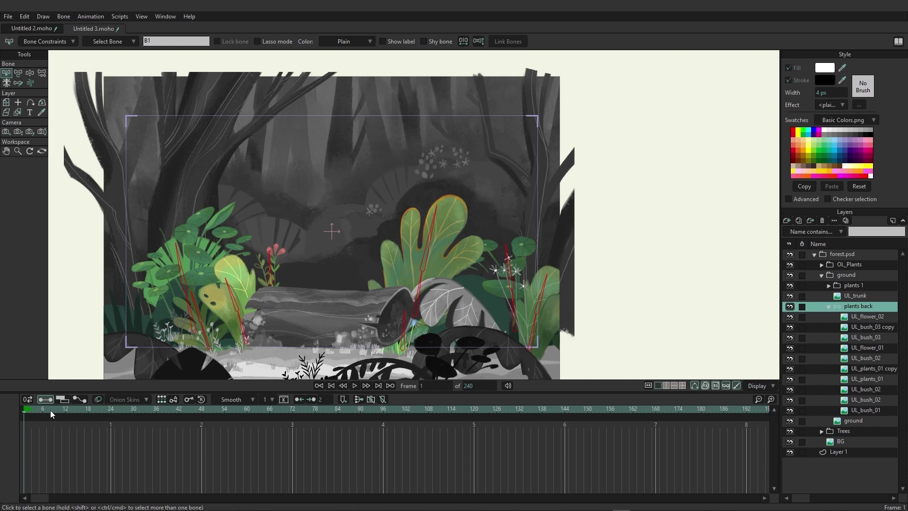
click(22, 409)
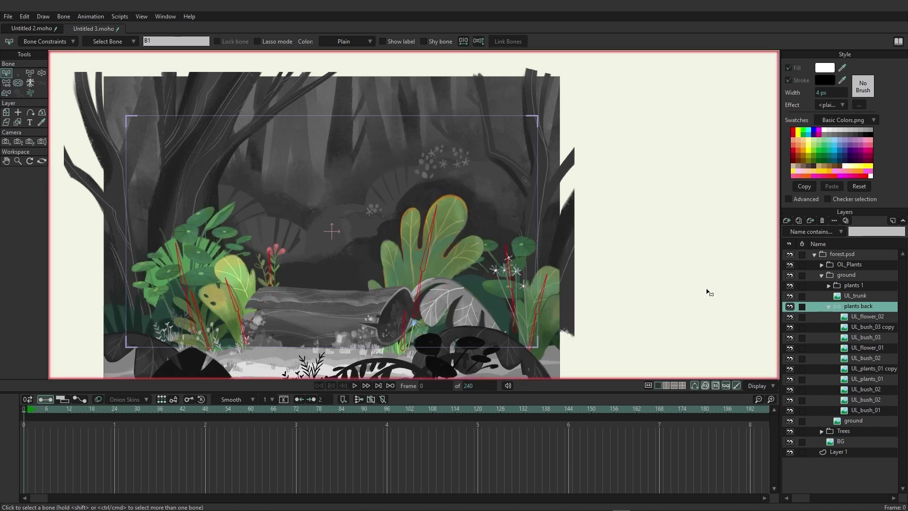
click(284, 279)
click(234, 298)
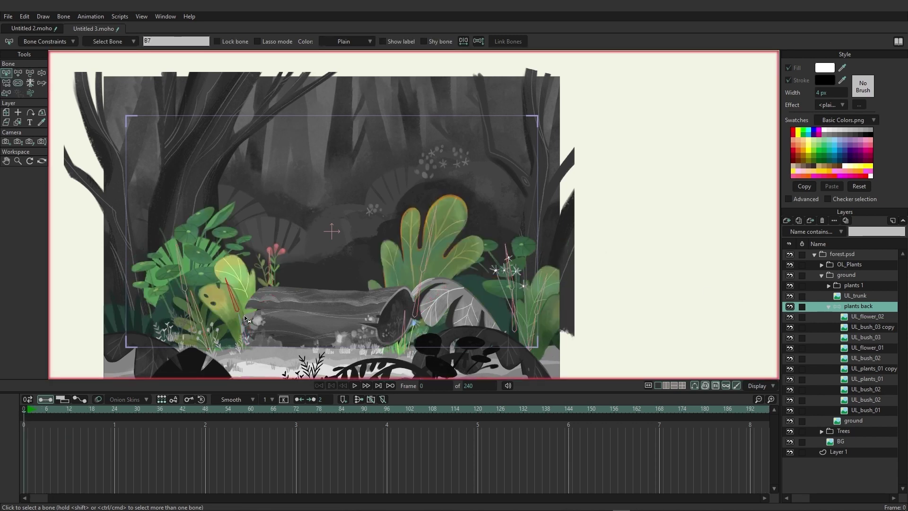
click(198, 318)
click(208, 338)
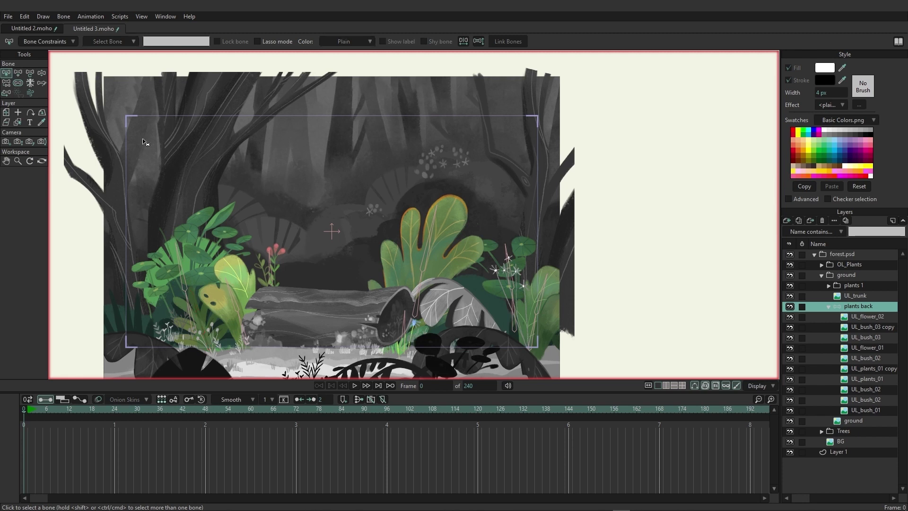
Preview the wind-driven motion of the plants back bones again, outside the bone constraint settings, and return to frame 0
click(28, 74)
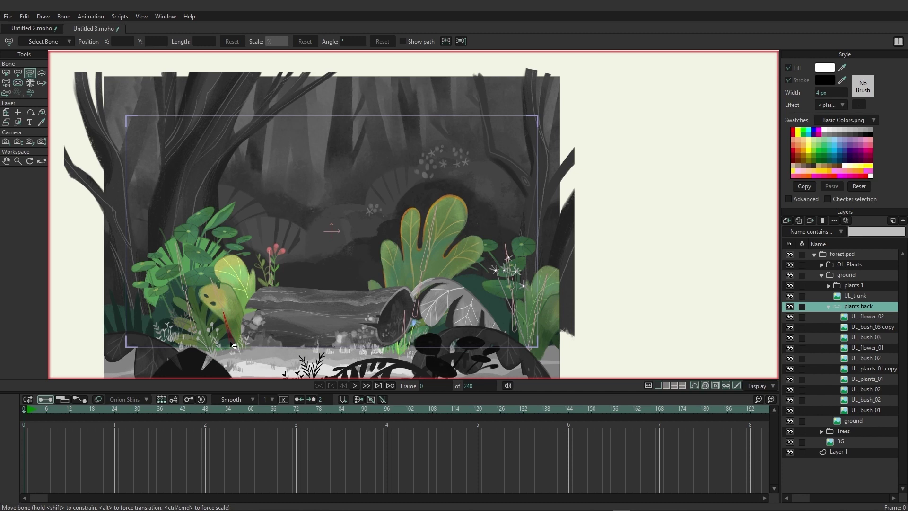
drag(49, 408, 33, 410)
key(space)
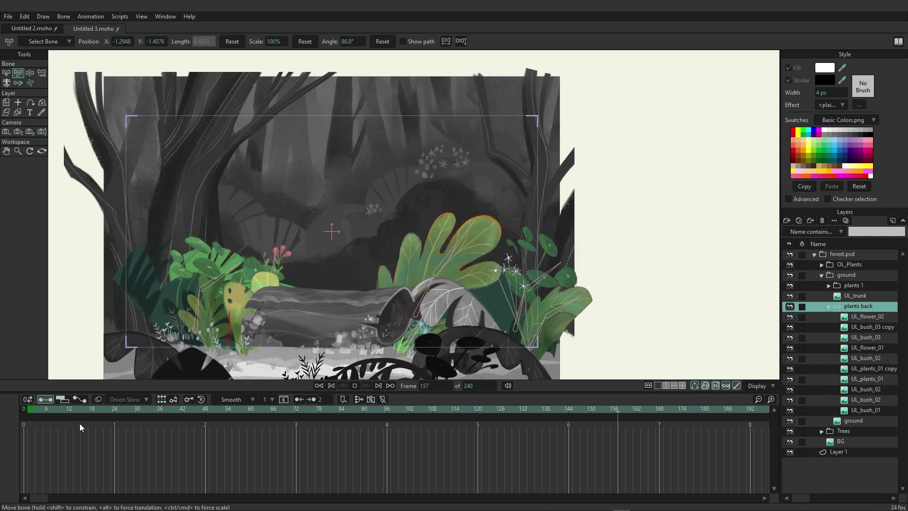
key(space)
click(25, 409)
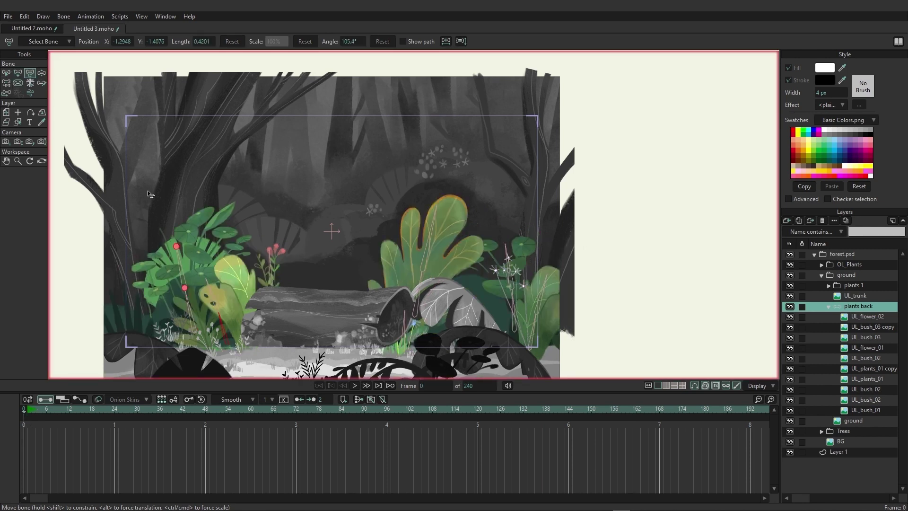
During playback, set the wind direction to -2.3°, strength to 7, turbulent amplitude to 43 and turbulent frequency to 60
click(32, 95)
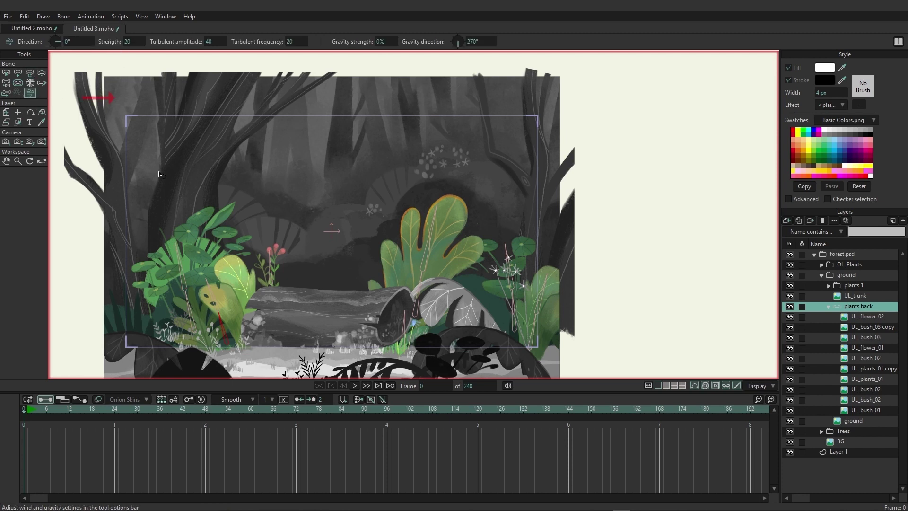
key(space)
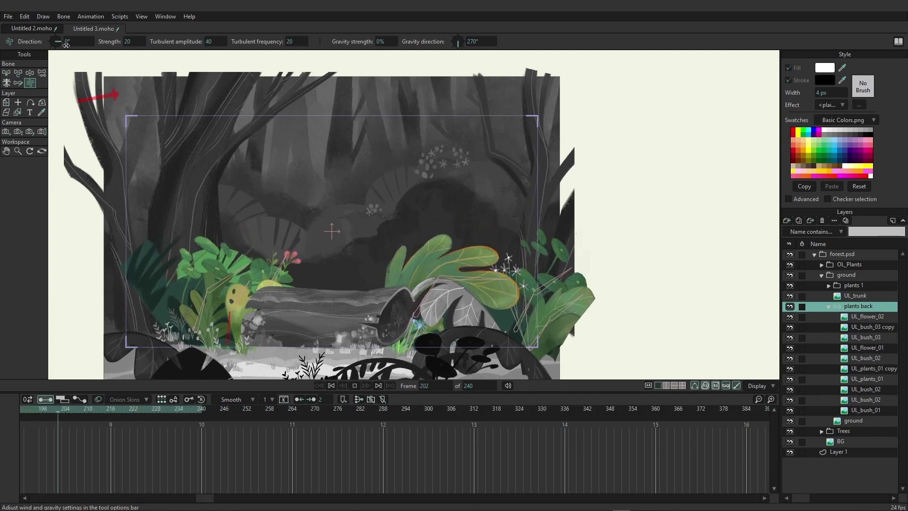
drag(54, 41, 89, 47)
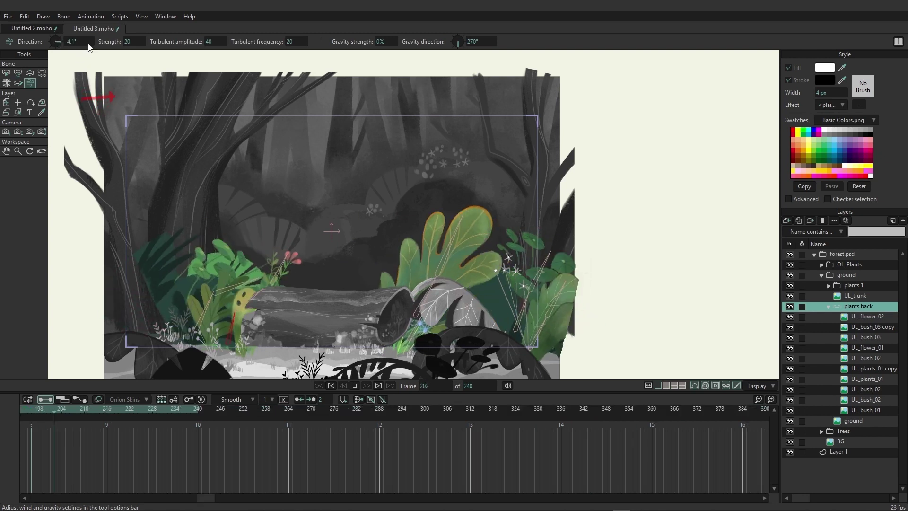
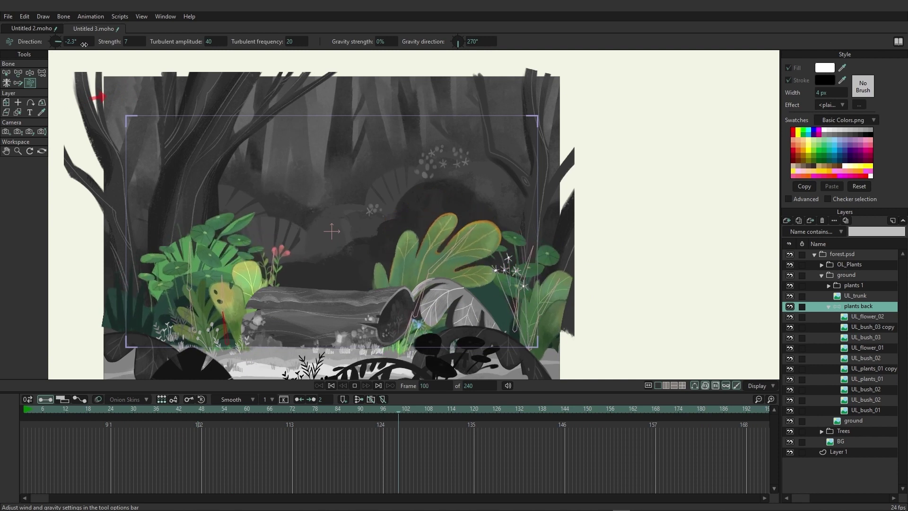
drag(224, 43, 479, 49)
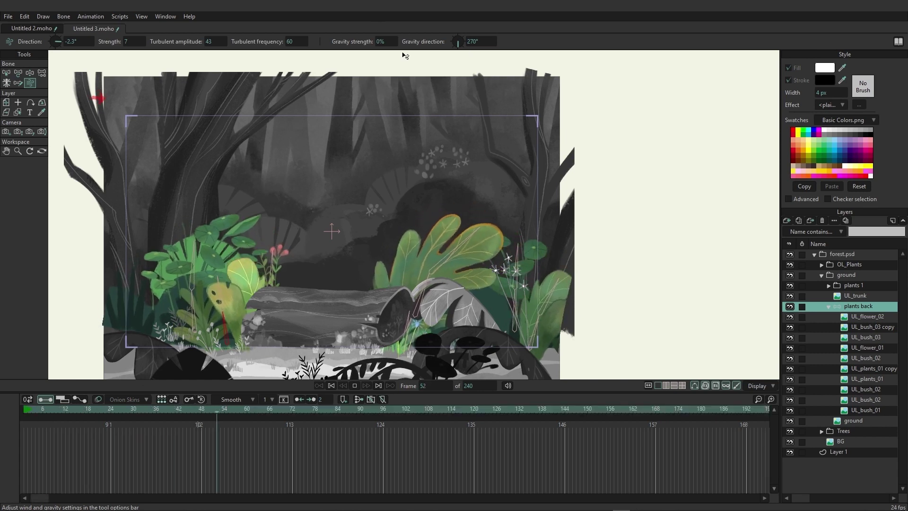
Try stronger forces with gravity strength 14% and wind strength 23, and set the gravity direction to 268.8°
drag(380, 43, 430, 44)
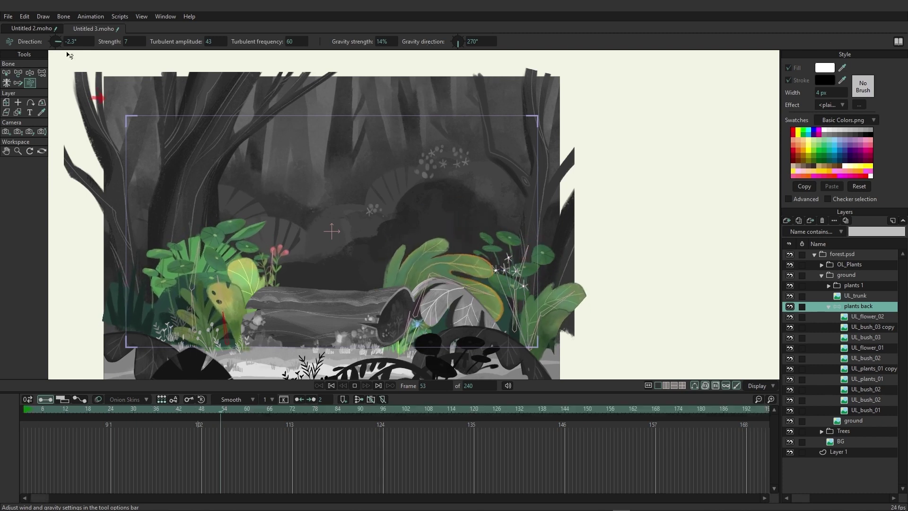
drag(126, 42, 193, 36)
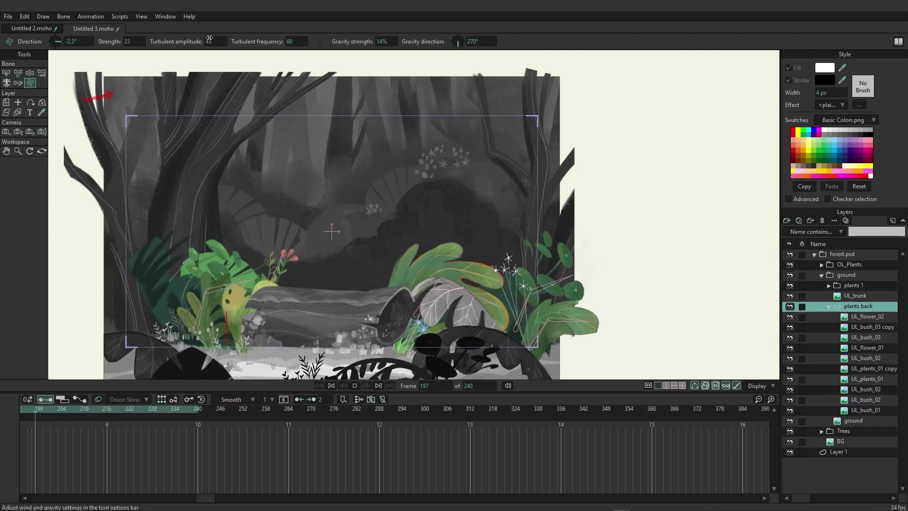
drag(458, 47, 466, 16)
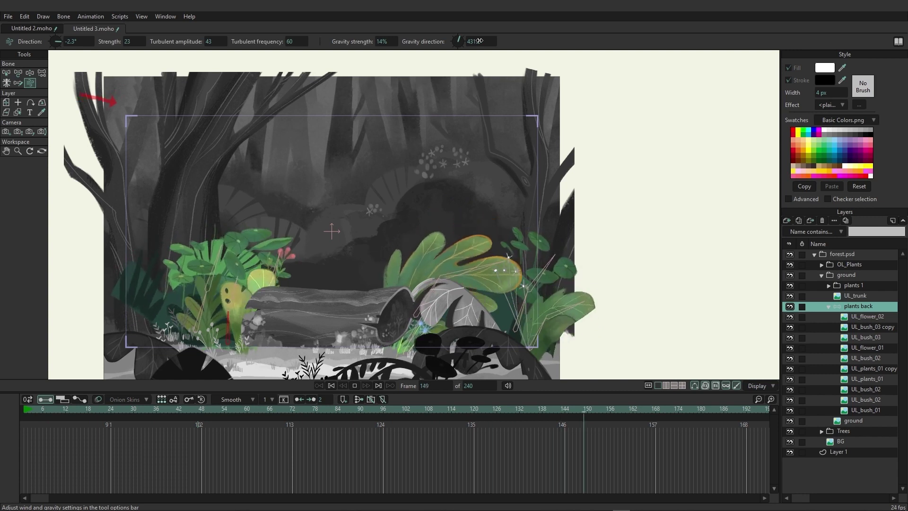
drag(462, 41, 459, 67)
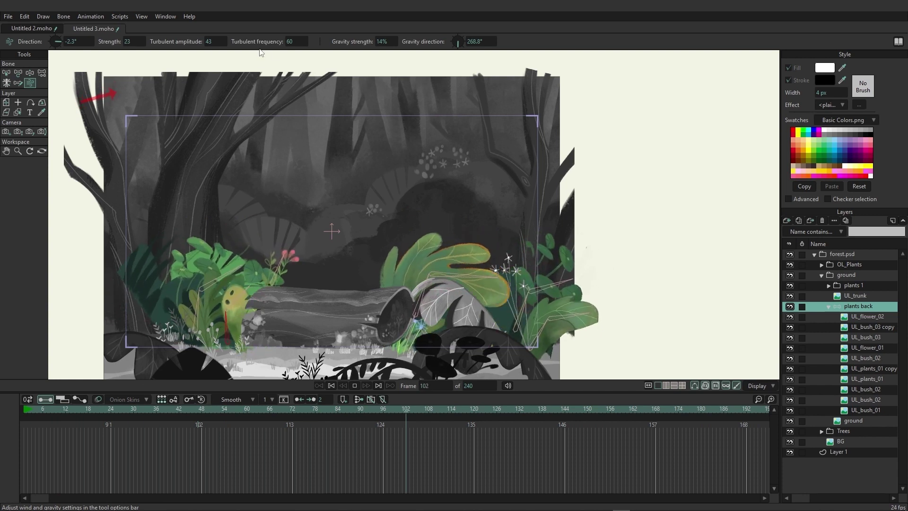
Reduce the wind strength to 6 and the gravity strength to 4%, and stop the playback
drag(130, 42, 65, 47)
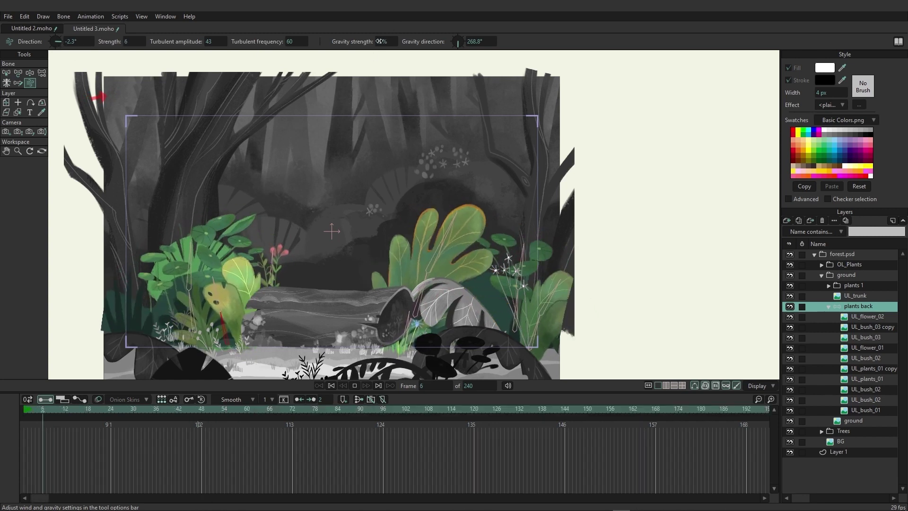
mouse_move(379, 42)
mouse_down()
mouse_move(350, 42)
mouse_move(399, 51)
mouse_move(391, 52)
mouse_up()
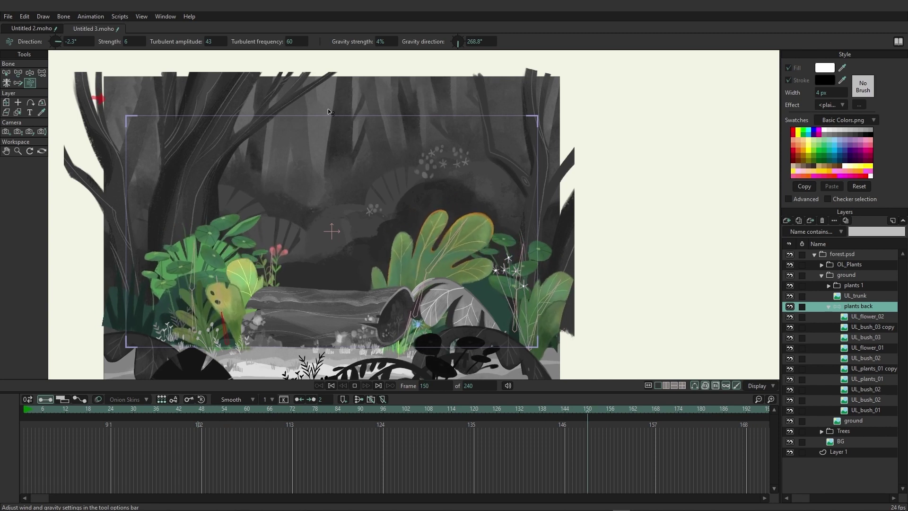
key(space)
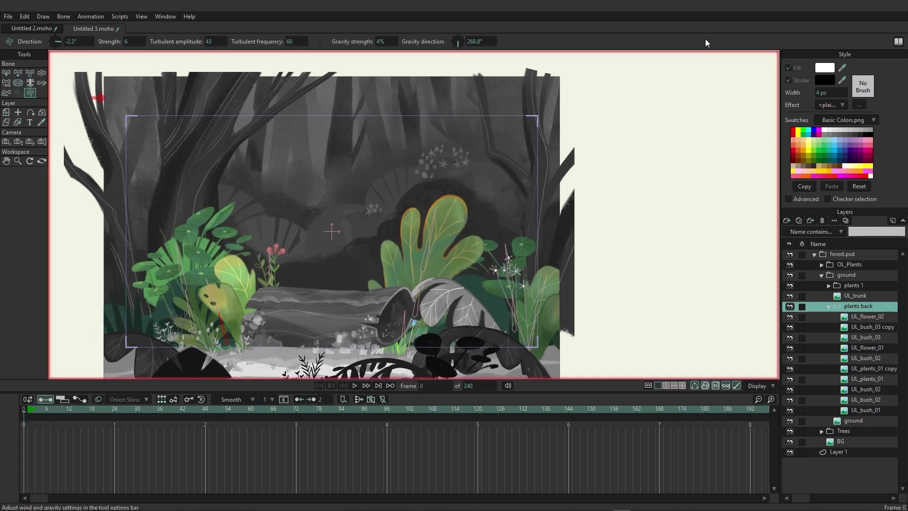
Turn off the fading of unselected layers and select the forest.psd group
click(771, 386)
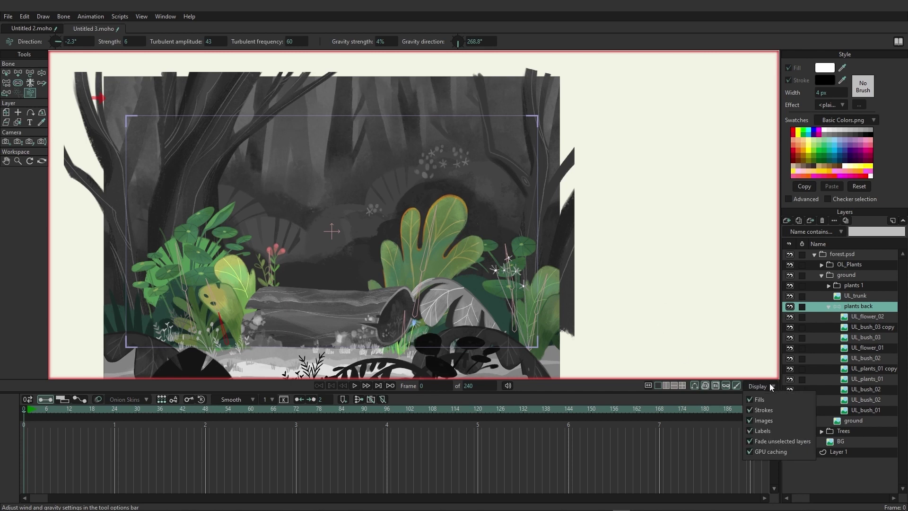
click(751, 442)
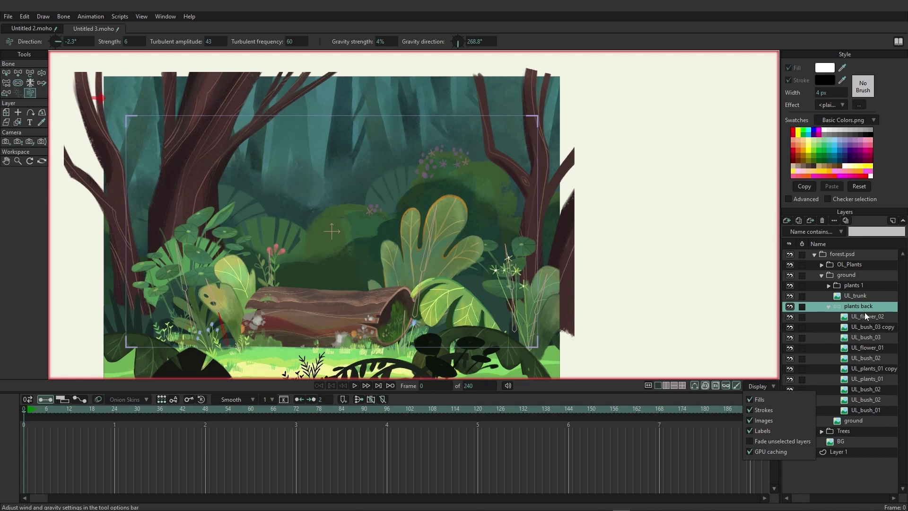
click(846, 256)
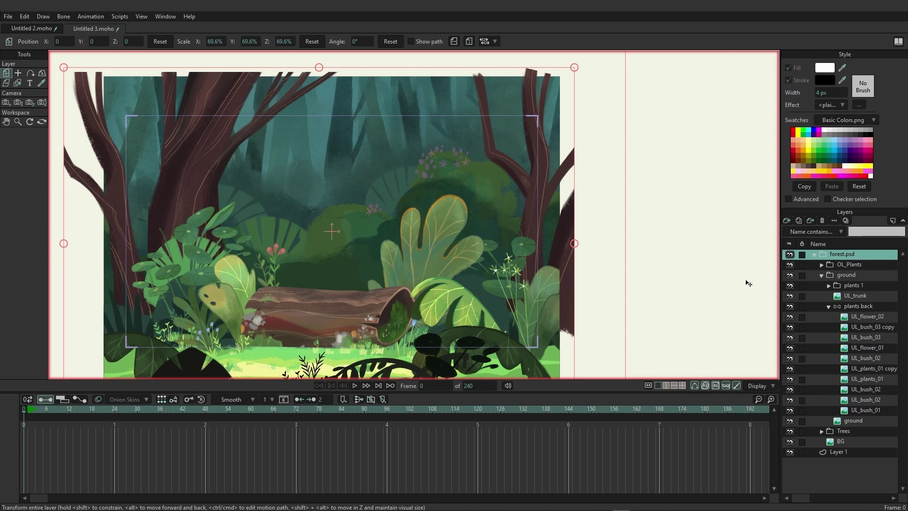
Split the workspace into two side-by-side views and orbit one to show the camera and scene from an angle
click(666, 386)
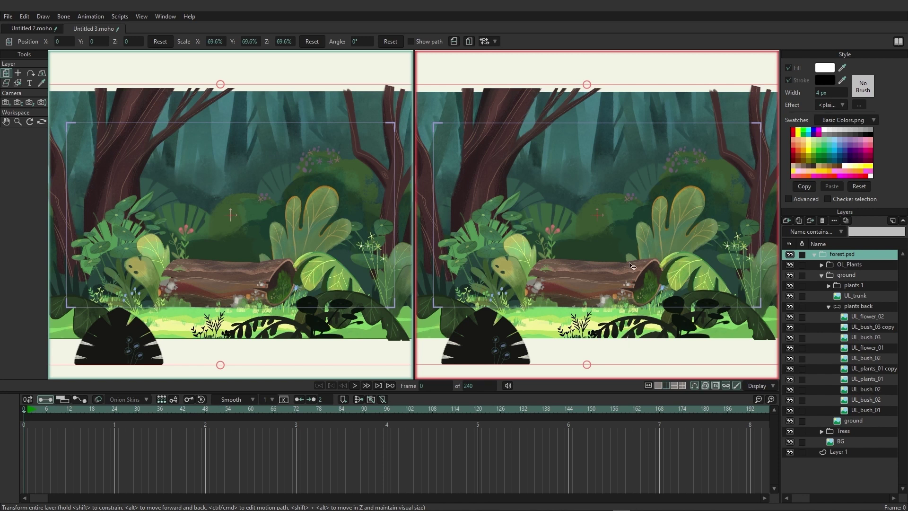
click(42, 123)
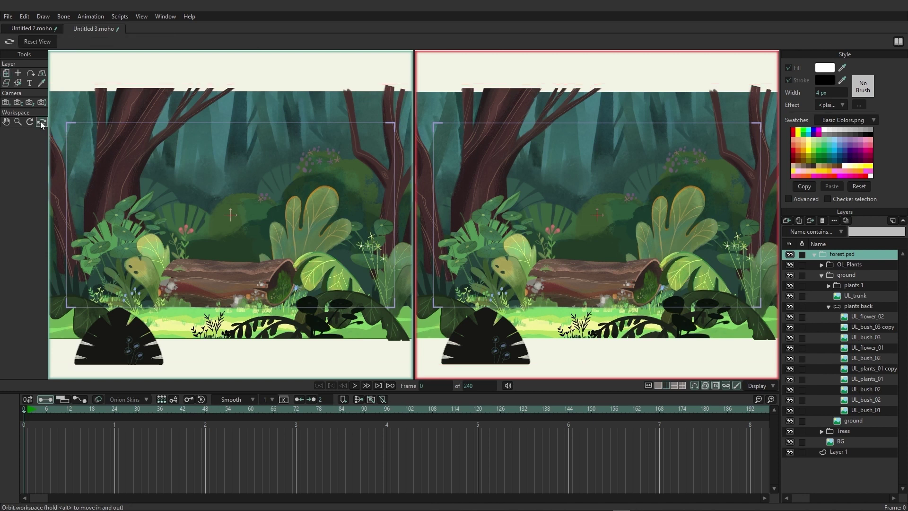
drag(619, 255, 616, 202)
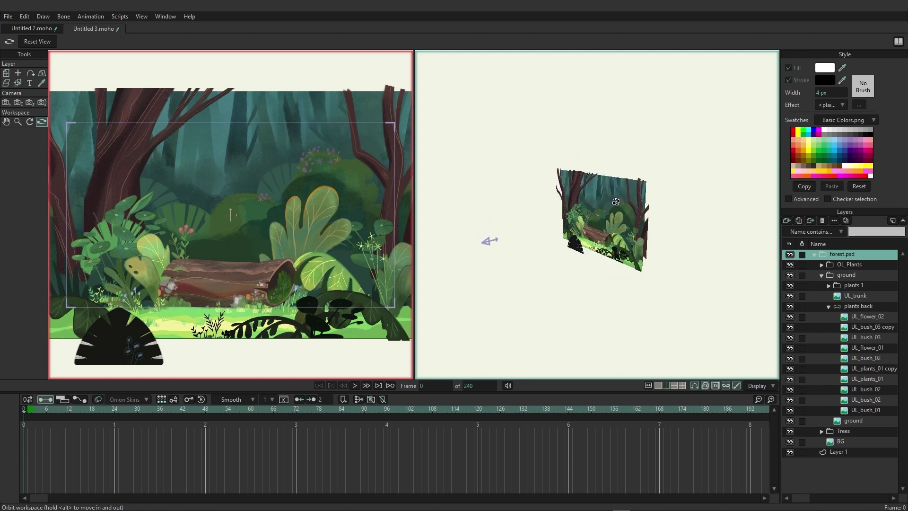
drag(593, 237, 562, 243)
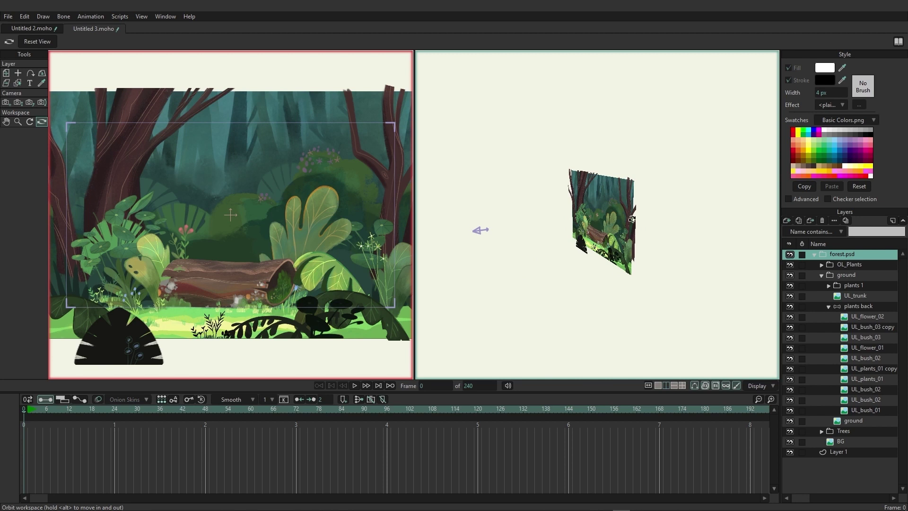
mouse_move(632, 219)
mouse_down()
mouse_move(599, 215)
mouse_move(632, 219)
mouse_up()
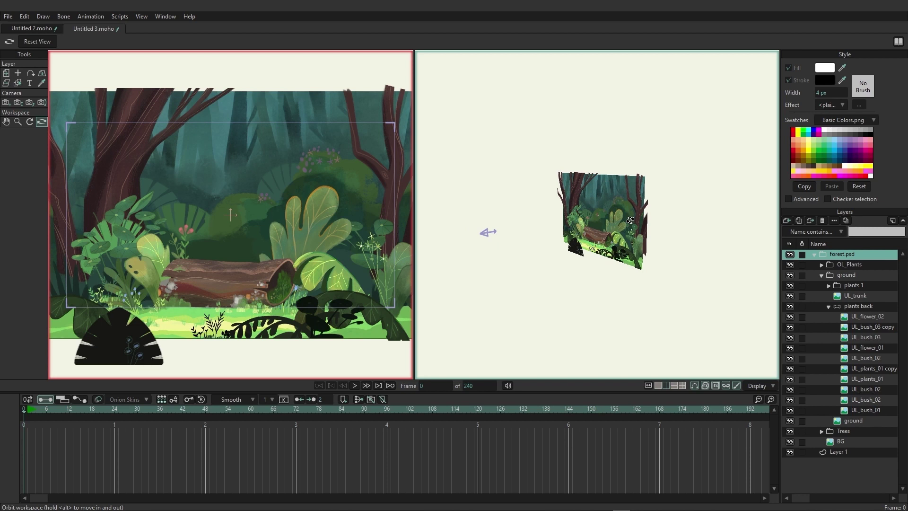
Collapse the ground group, check the contents of OL_Plants, and select OL_Plants with the Transform Layer tool
click(822, 275)
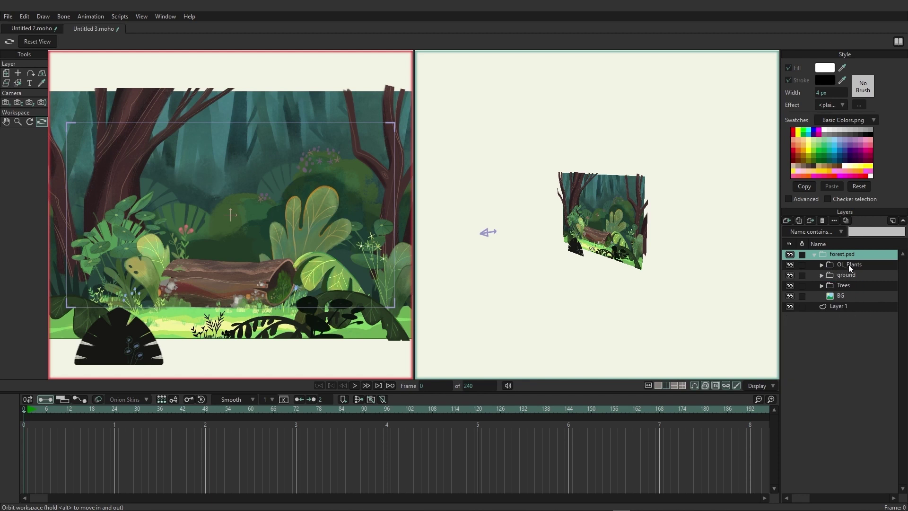
click(822, 264)
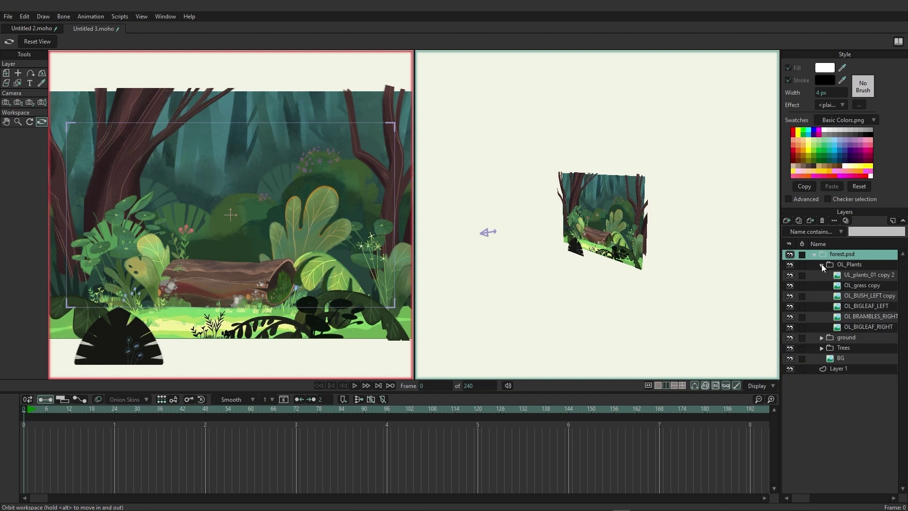
click(821, 264)
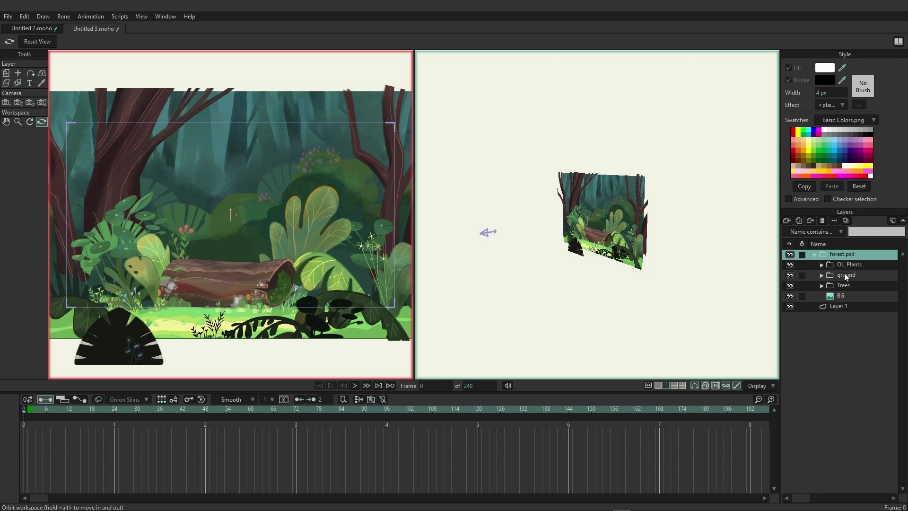
click(846, 267)
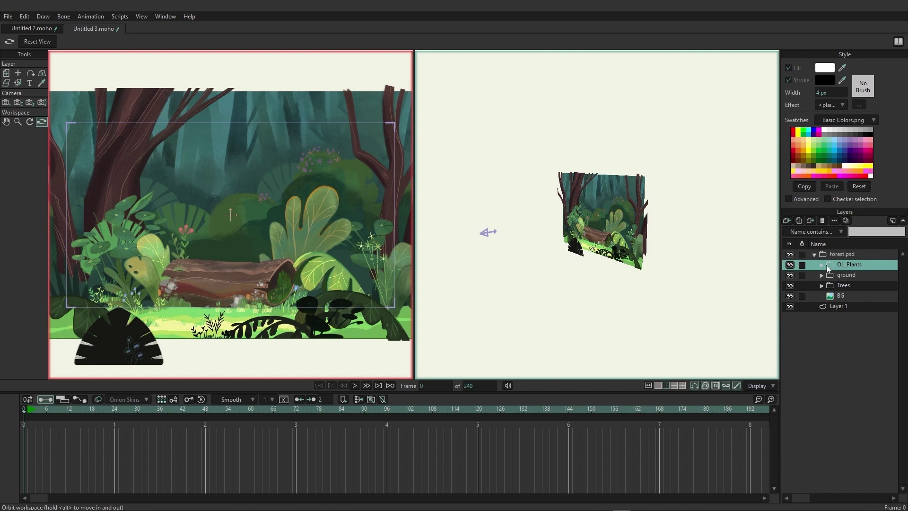
click(5, 74)
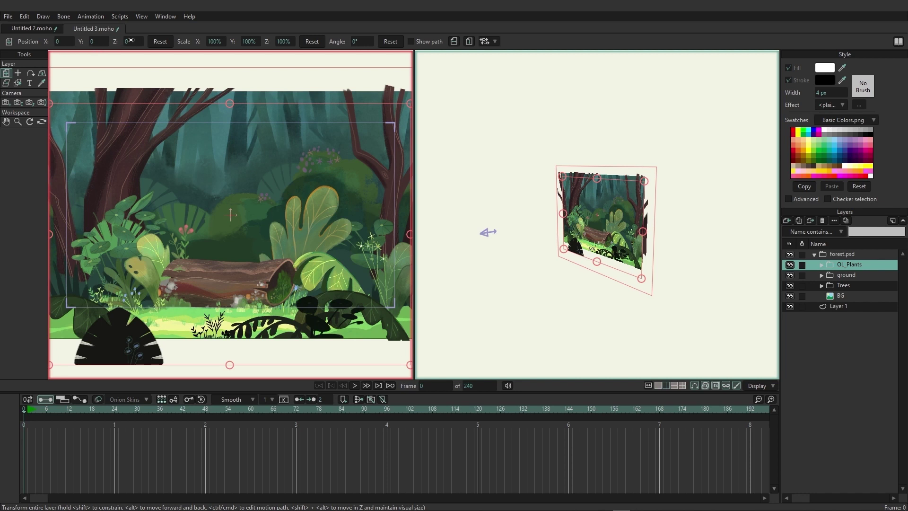
drag(136, 41, 166, 52)
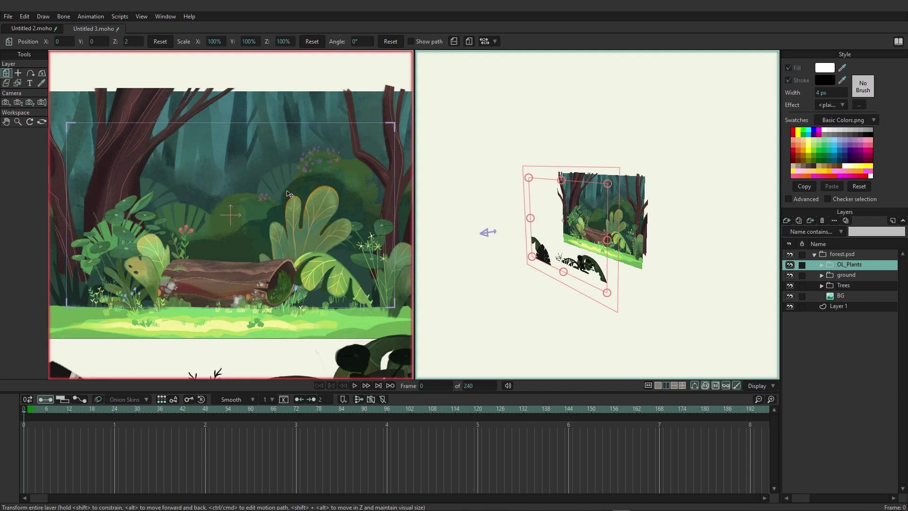
scroll(290, 193, down, 1)
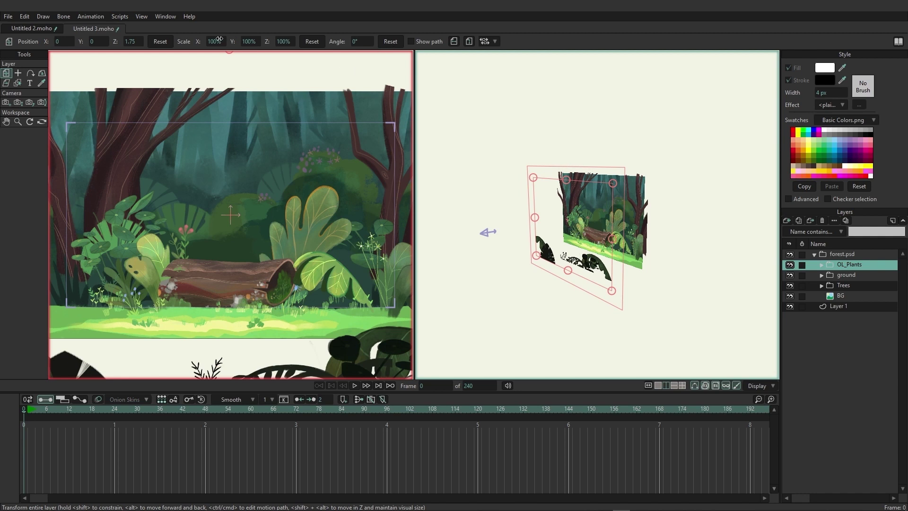
click(160, 41)
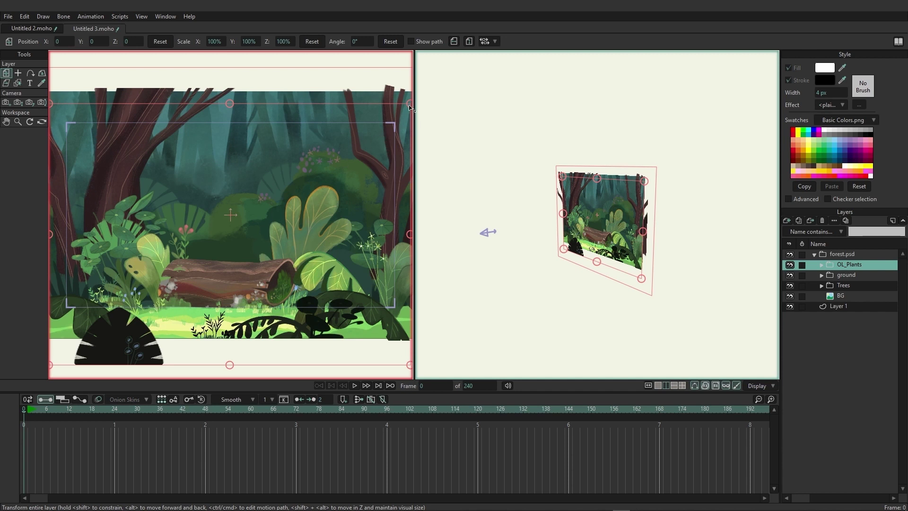
Move OL_Plants towards the camera to Z 2.1238 while maintaining its visual size, with scale 60.4%, and inspect the depth in the orbited view
click(306, 246)
drag(306, 246, 218, 306)
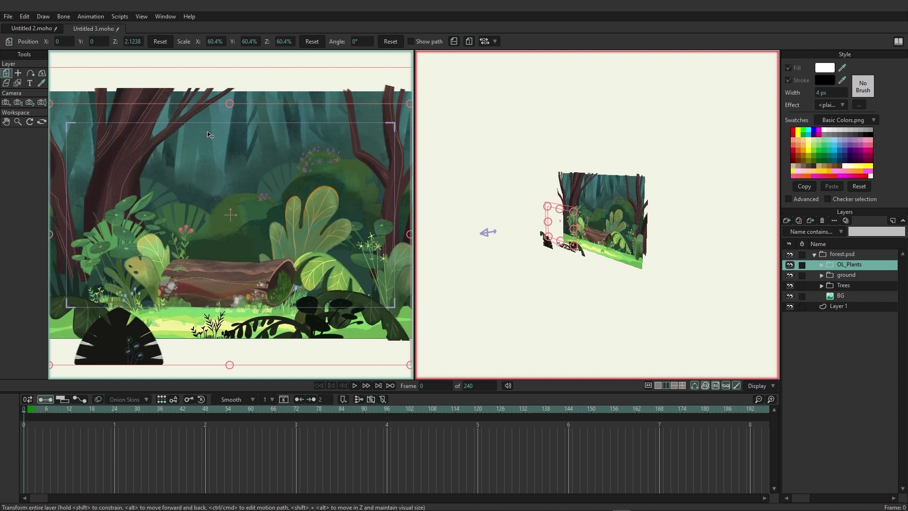
click(41, 123)
drag(661, 228, 661, 247)
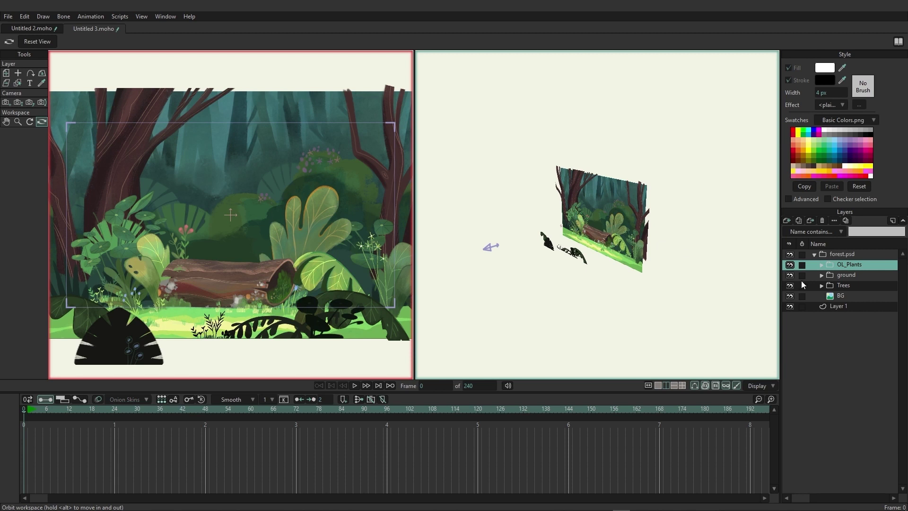
Expand the ground group with plants back collapsed, and check the OL_Plants transform values with the Transform Layer tool
click(822, 275)
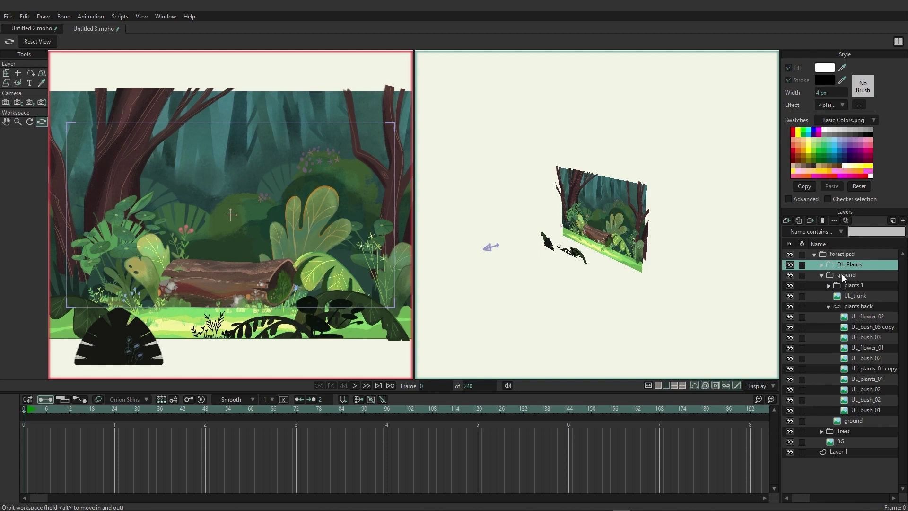
click(829, 308)
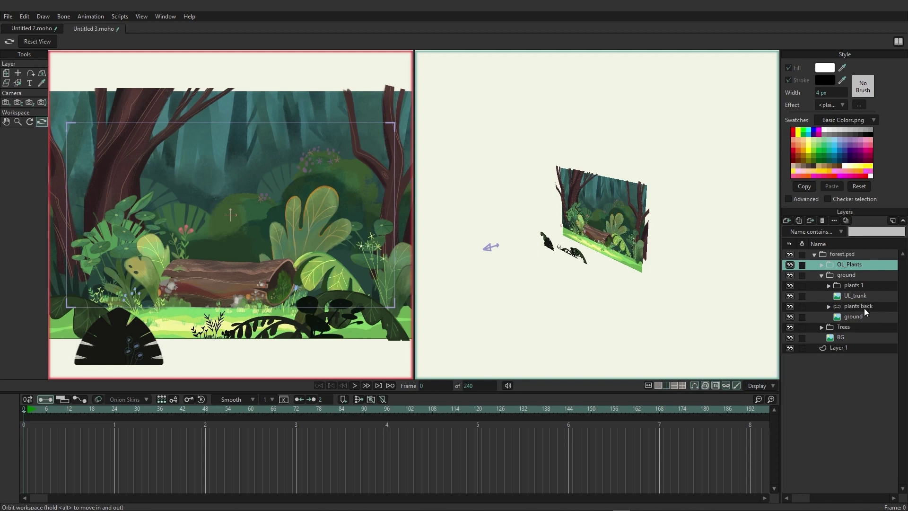
click(853, 285)
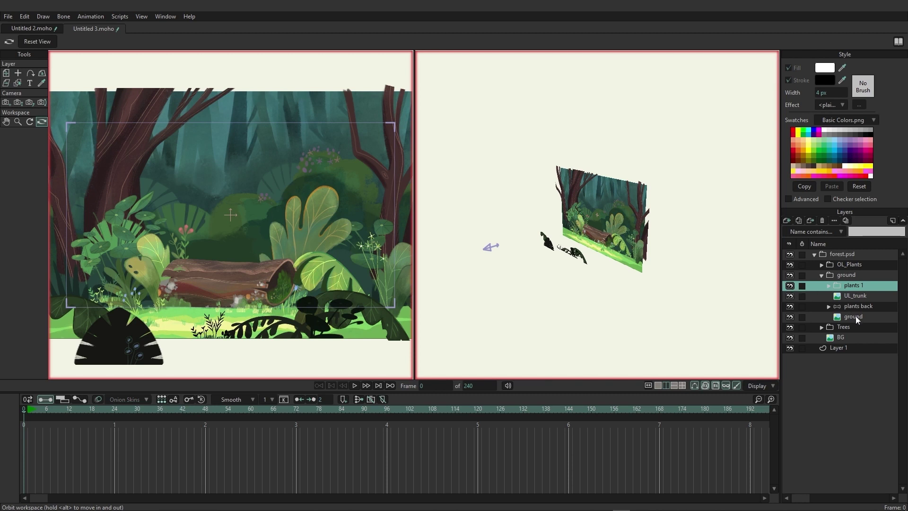
click(846, 266)
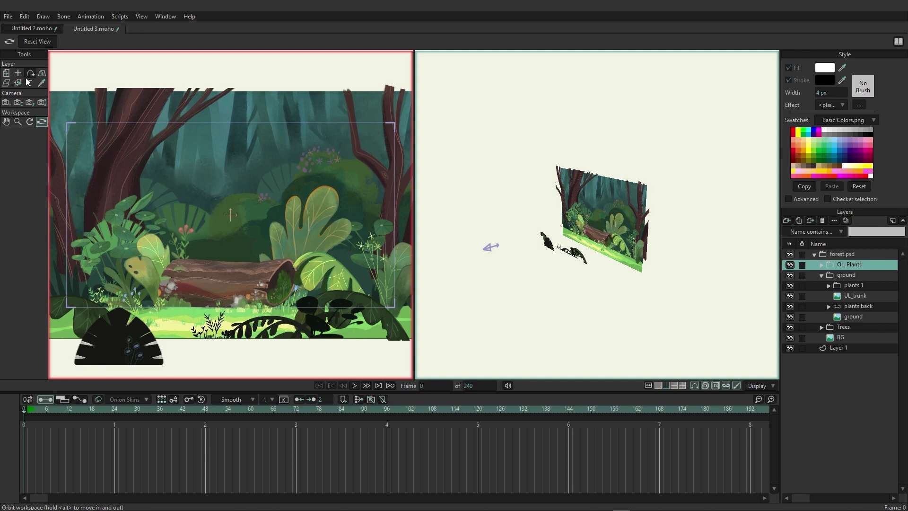
click(7, 73)
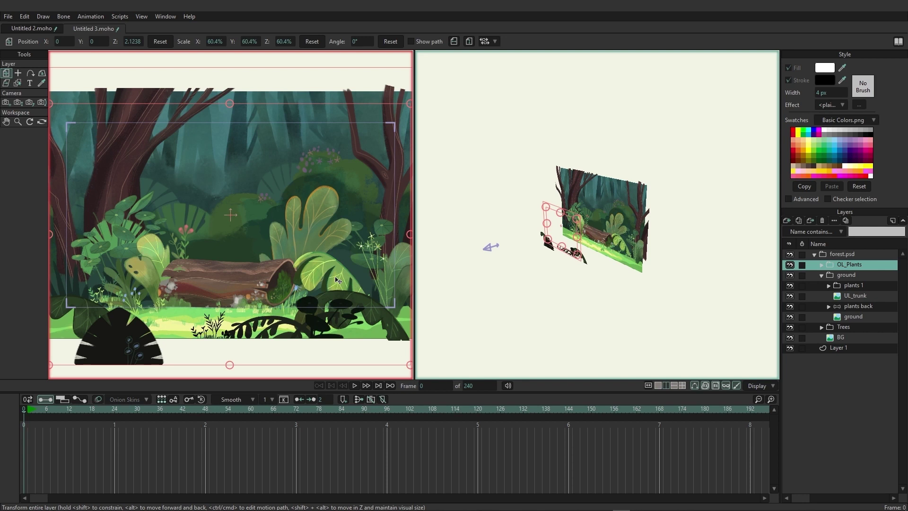
Move plants 1 towards the camera to Z 1.6684 while maintaining its visual size, with scale 68.9%, and inspect it in the orbited view
click(853, 286)
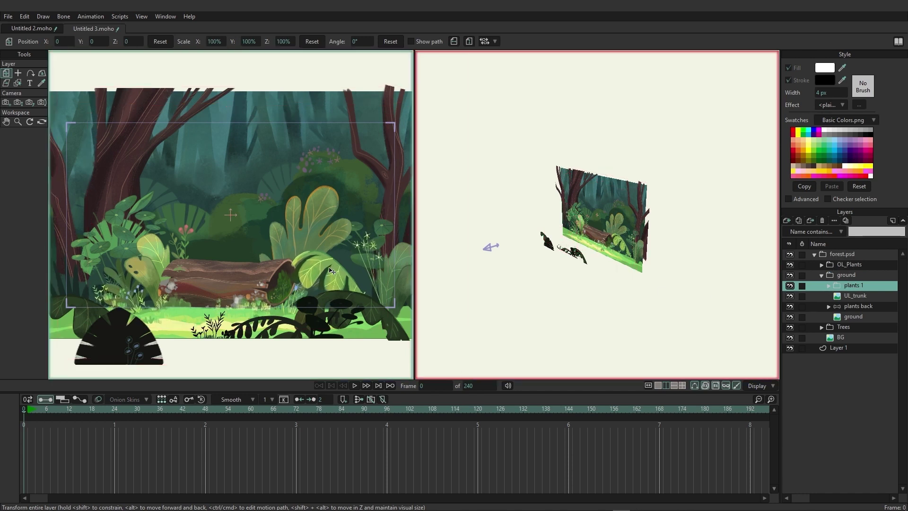
drag(331, 270, 315, 293)
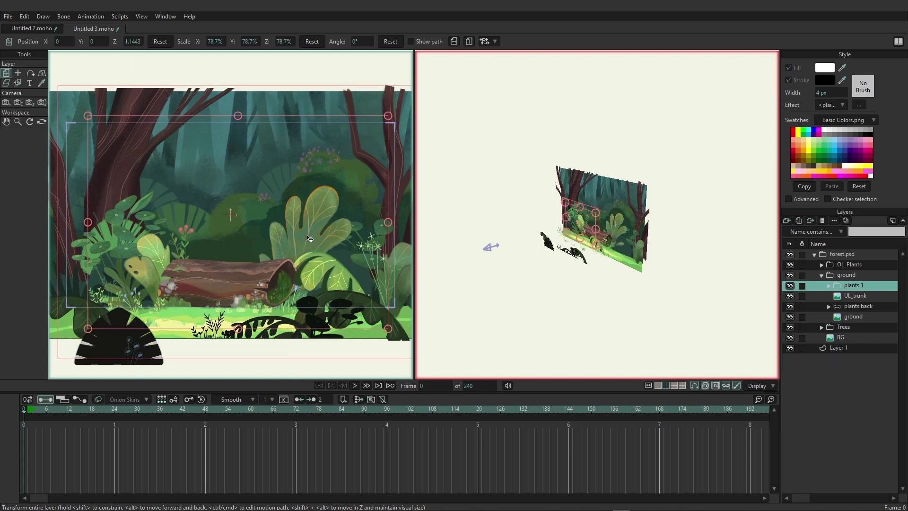
drag(307, 238, 288, 231)
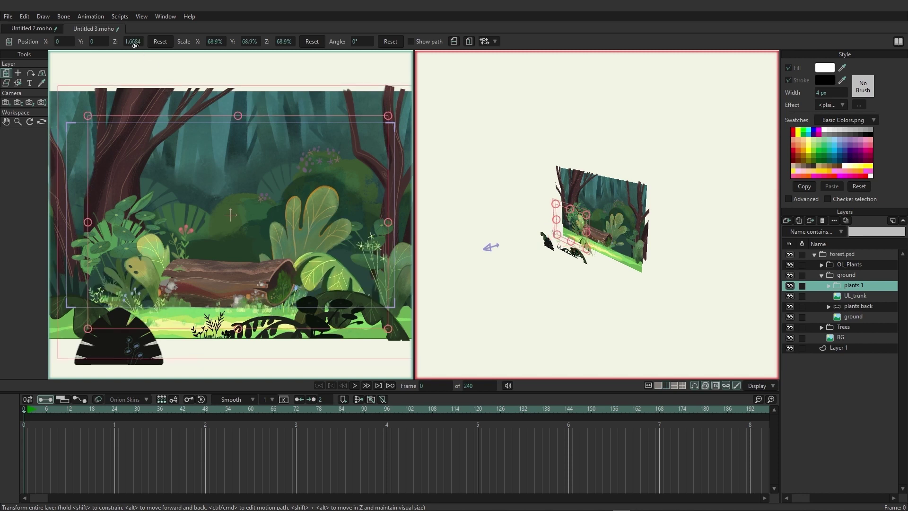
click(41, 122)
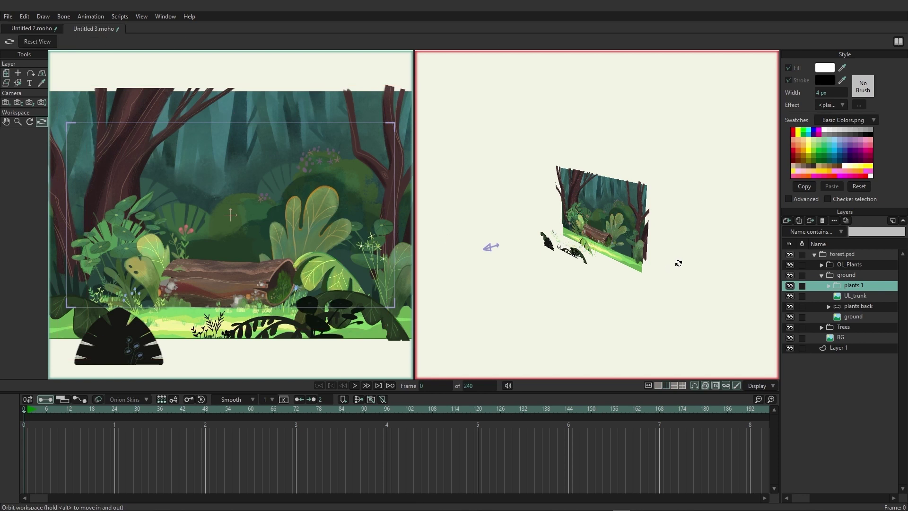
drag(679, 263, 557, 338)
Move plants back away from the camera to Z -1.5440 while maintaining its visual size, with scale 128.8%, and orbit the second view to inspect it
click(865, 297)
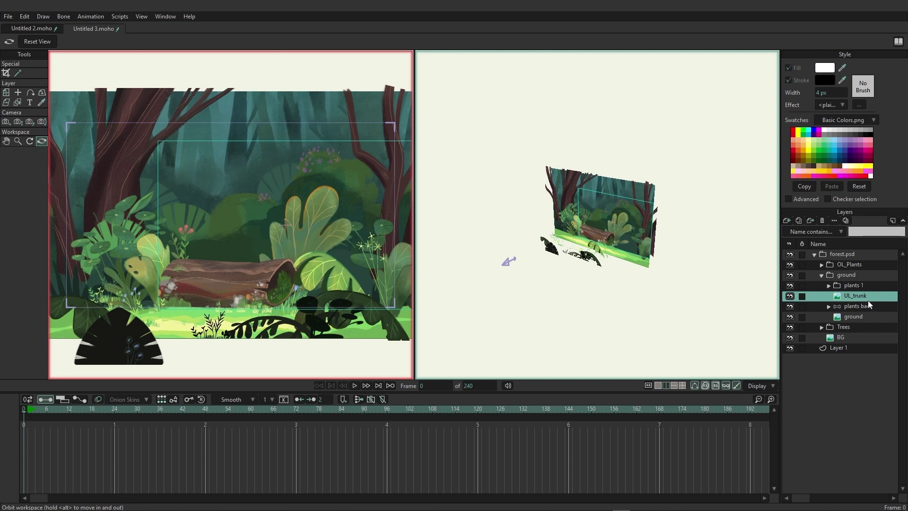
click(867, 304)
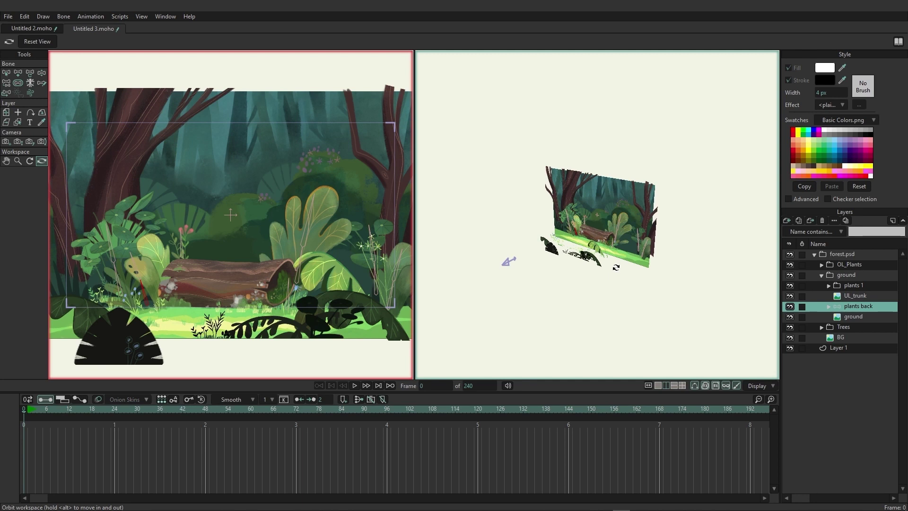
click(6, 113)
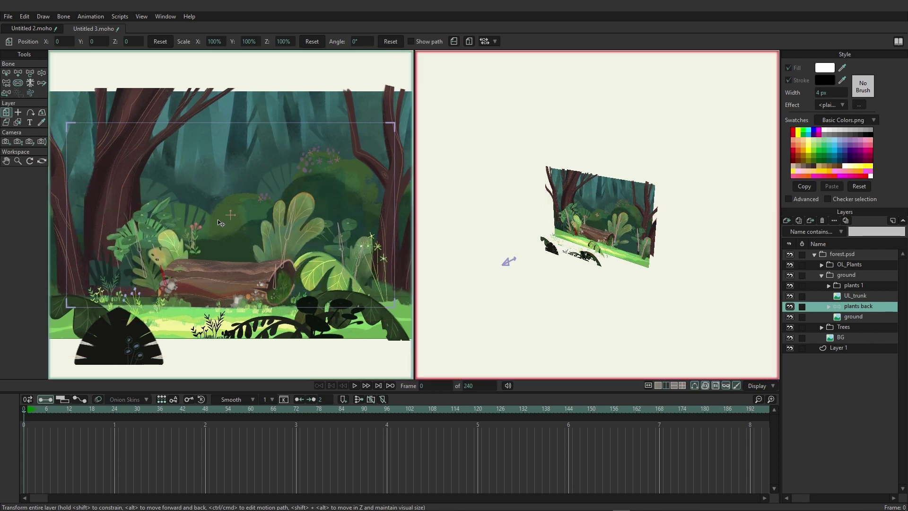
drag(220, 223, 221, 223)
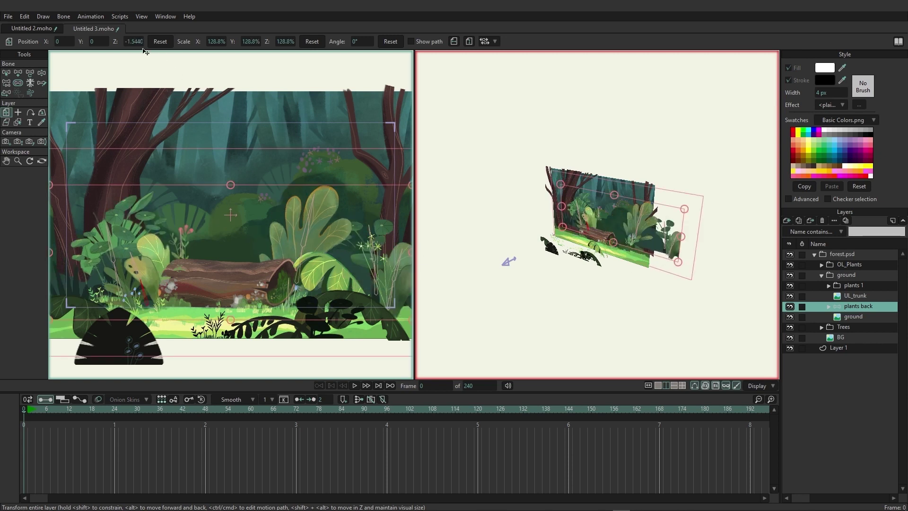
click(42, 161)
drag(639, 232, 594, 242)
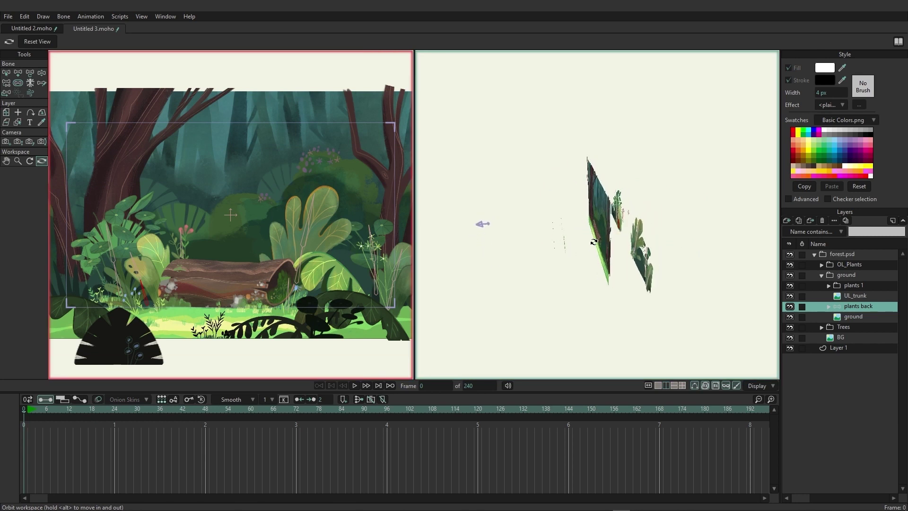
Move the Trees group away from the camera to Z -1.7703 while maintaining its visual size, with scale 133%
click(841, 327)
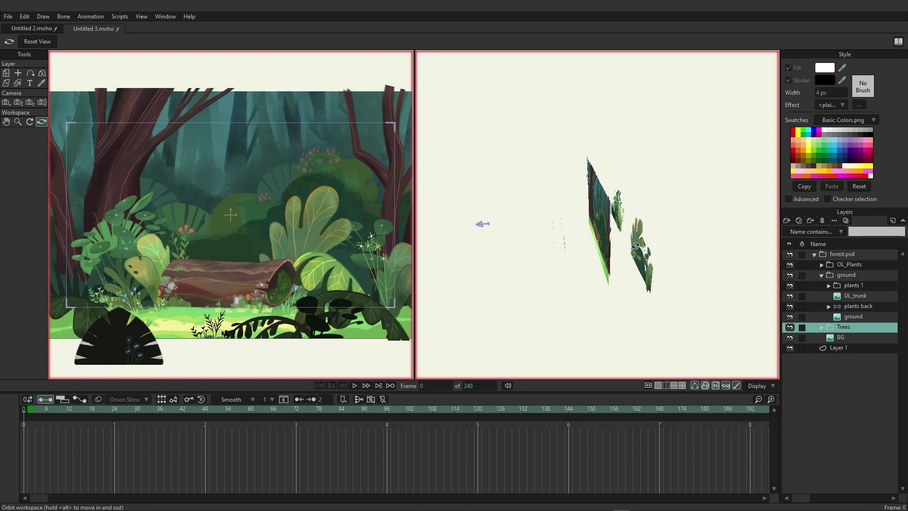
click(5, 72)
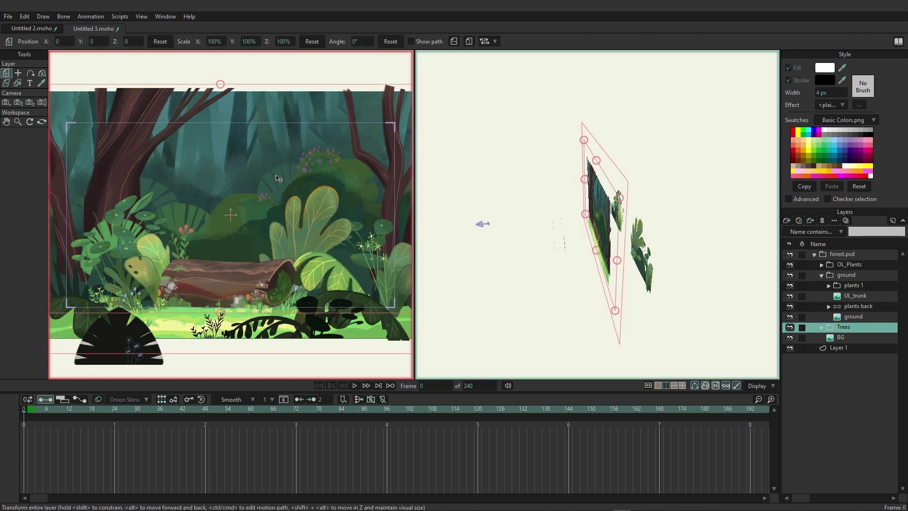
drag(276, 190, 267, 200)
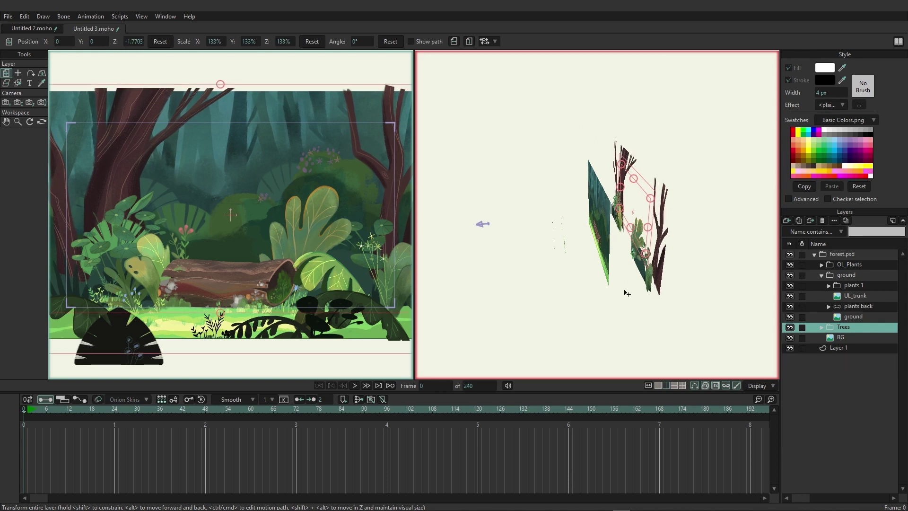
Move BG back to Z -4.4653 while maintaining its visual size, with scale 183.3%, and return the workspace to a single view
click(842, 341)
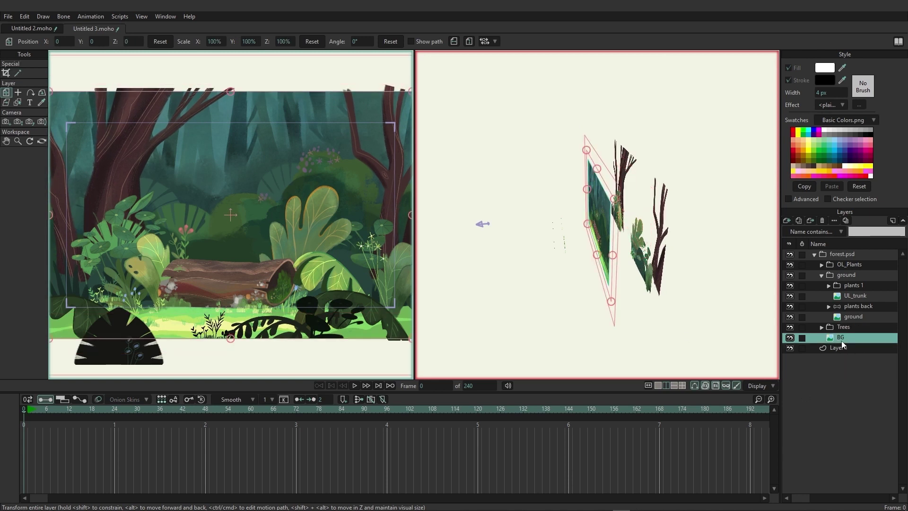
drag(233, 235, 212, 232)
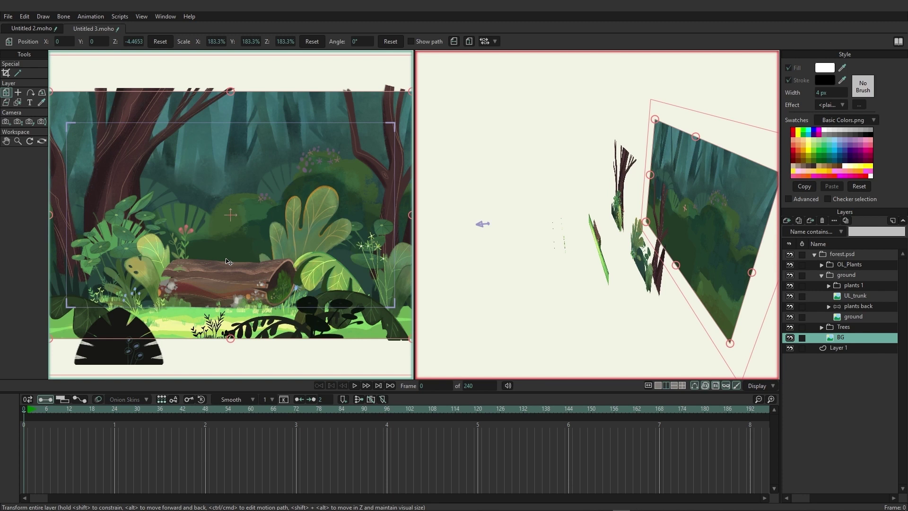
click(658, 385)
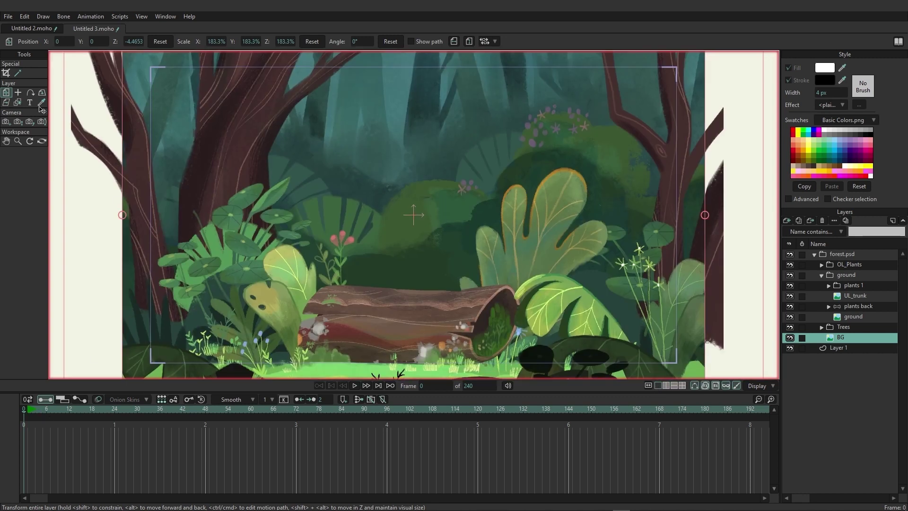
Keyframe a camera move at frame 96 with the Track Camera tool, to X -0.0352, Y -0.3325, Z 2.2299, closer to the log
click(9, 123)
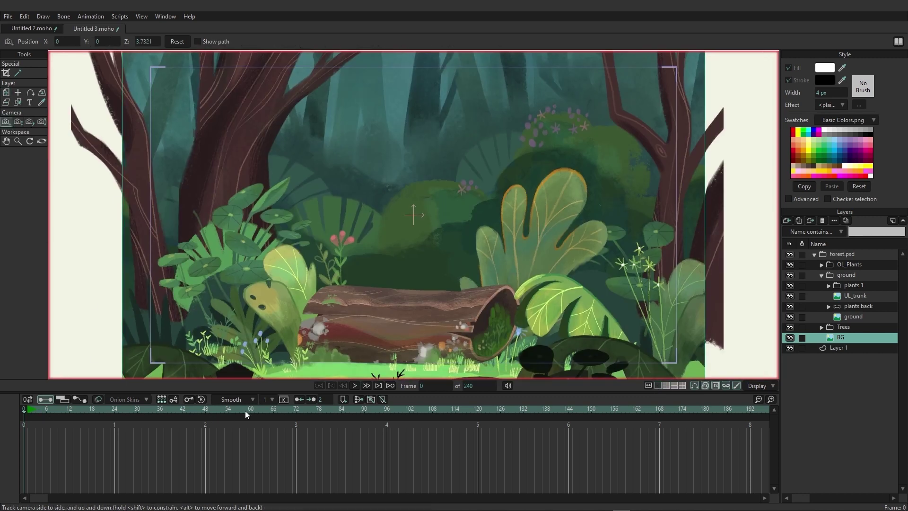
click(387, 408)
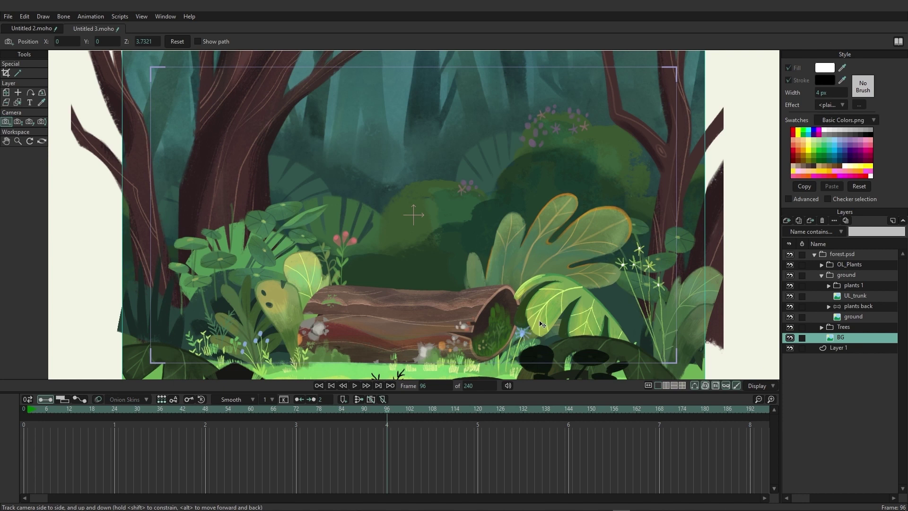
mouse_move(551, 325)
mouse_down()
mouse_move(430, 323)
mouse_move(616, 321)
mouse_move(455, 318)
mouse_move(610, 322)
mouse_move(525, 323)
mouse_move(557, 322)
mouse_up()
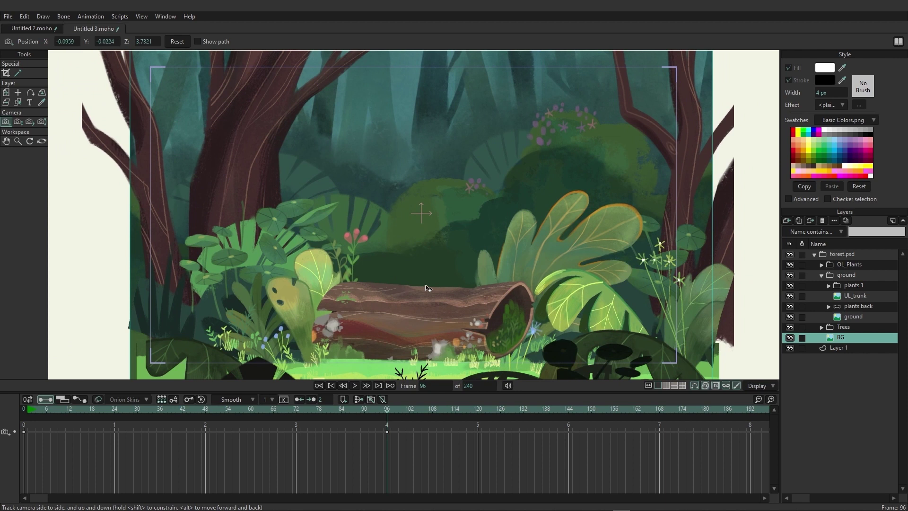
drag(428, 288, 164, 145)
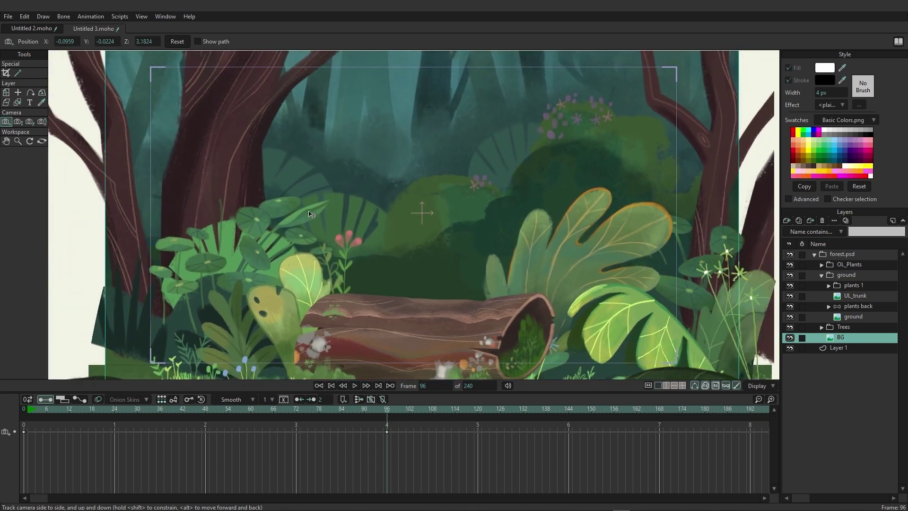
drag(311, 215, 473, 254)
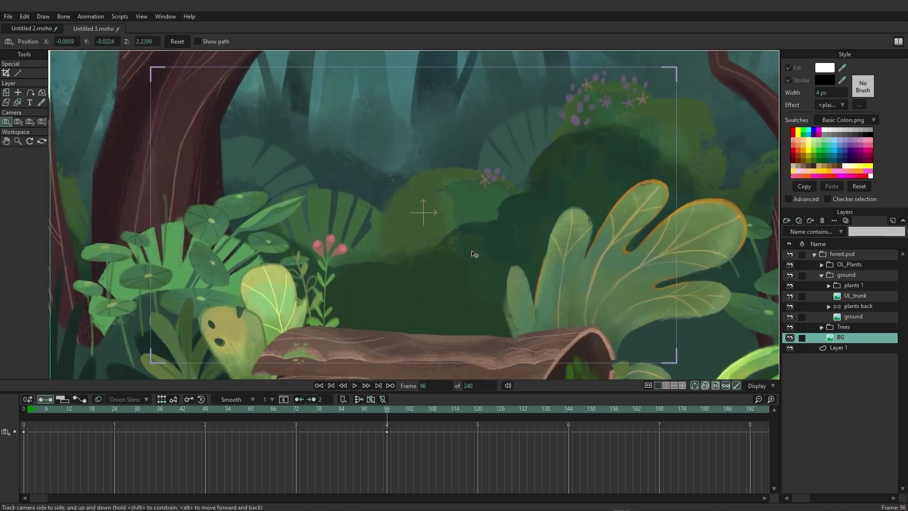
drag(455, 310, 445, 268)
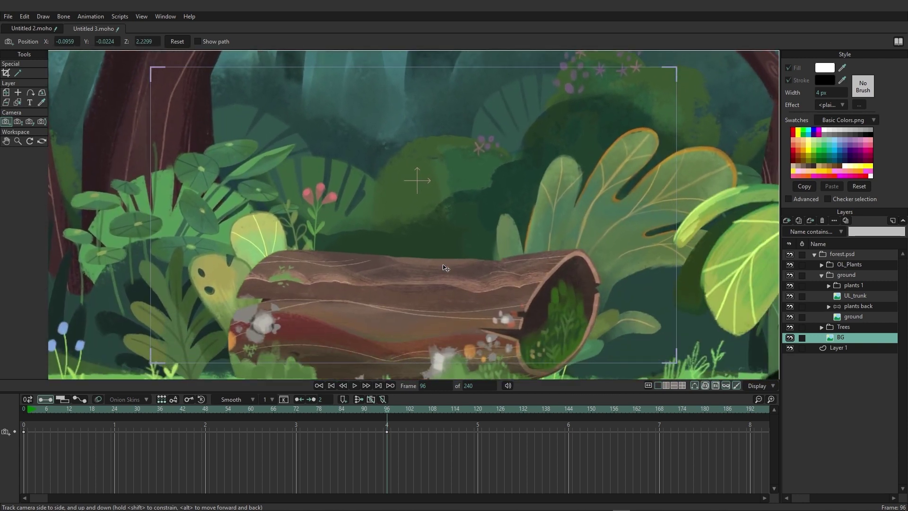
Play back the camera move from frame 1, stop it, and return to frame 0
drag(383, 408, 29, 411)
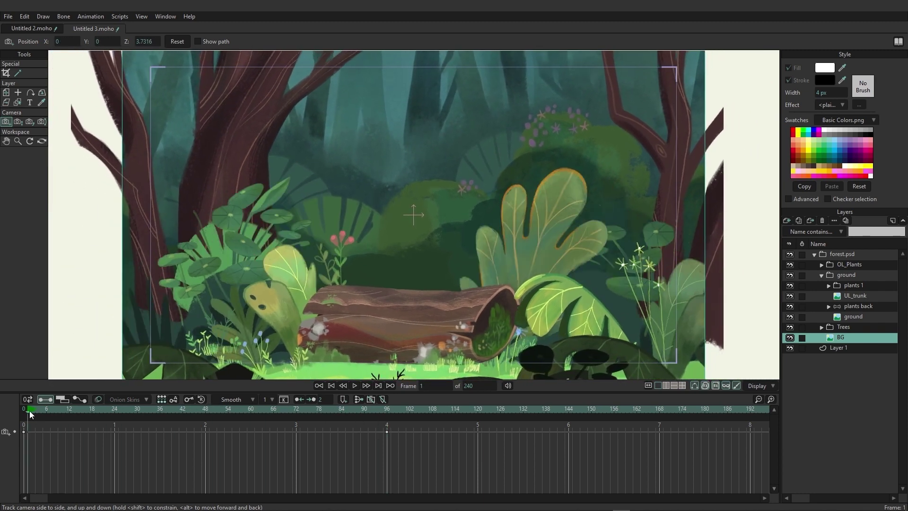
key(space)
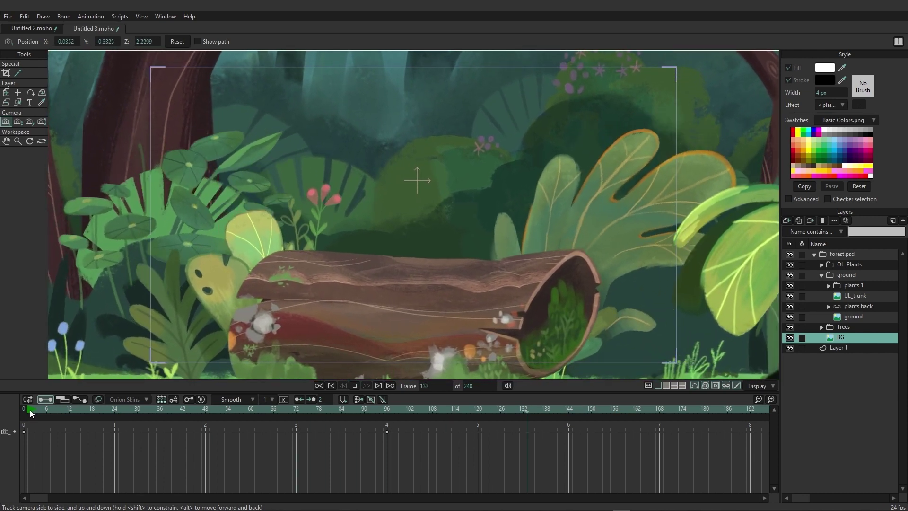
key(space)
click(24, 407)
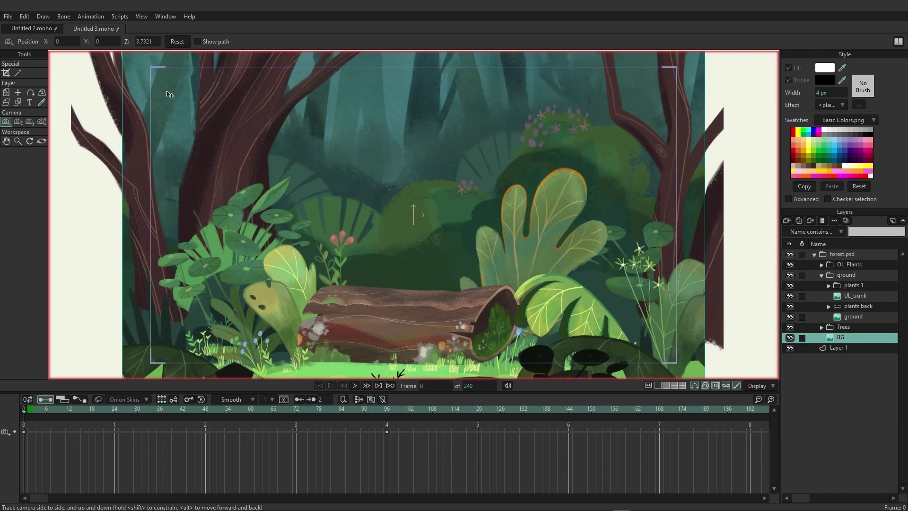
Enable depth of field in the project settings with a maximum blur radius of 10 px
click(9, 17)
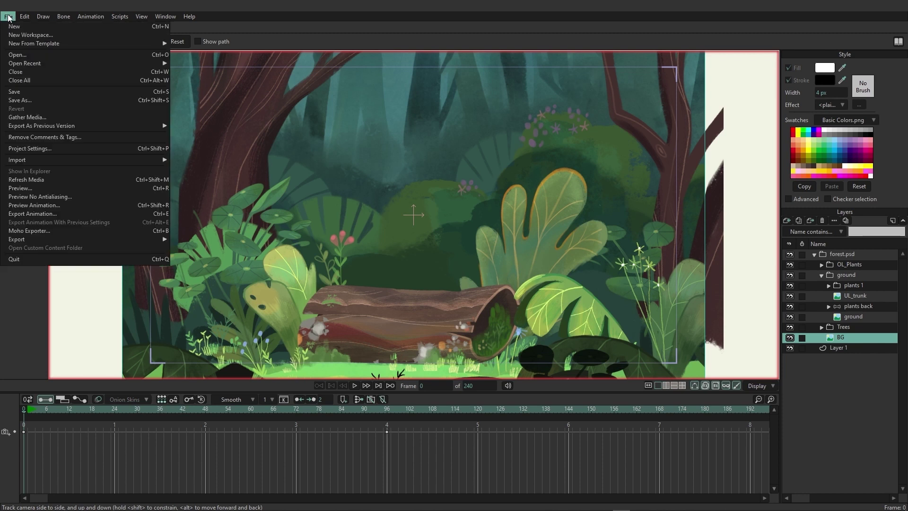
click(23, 147)
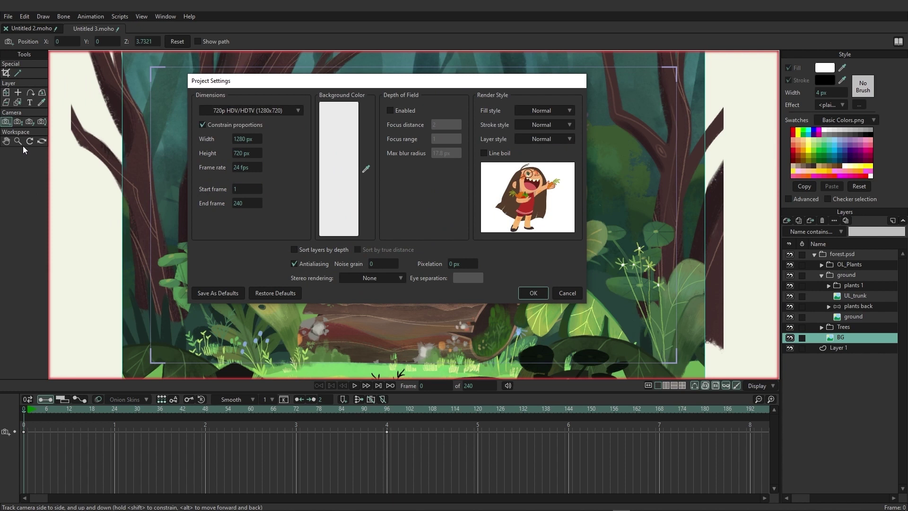
click(405, 110)
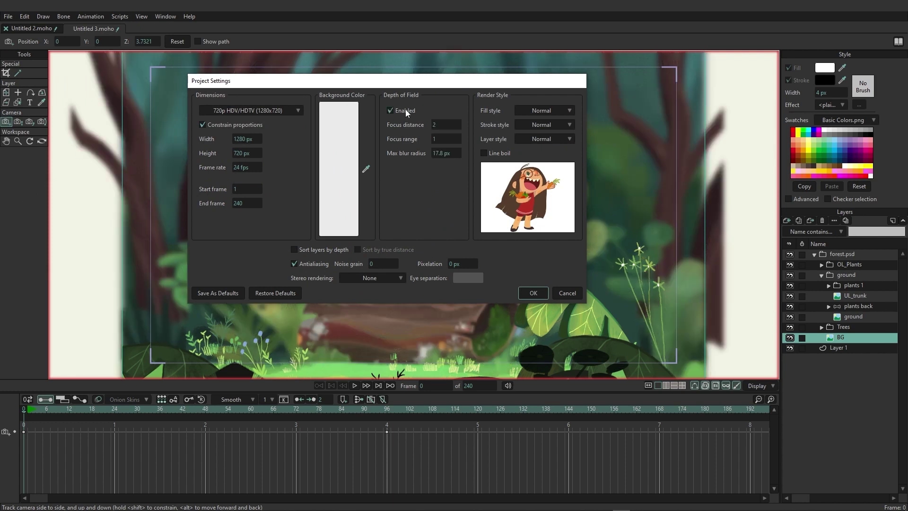
drag(335, 82, 179, 101)
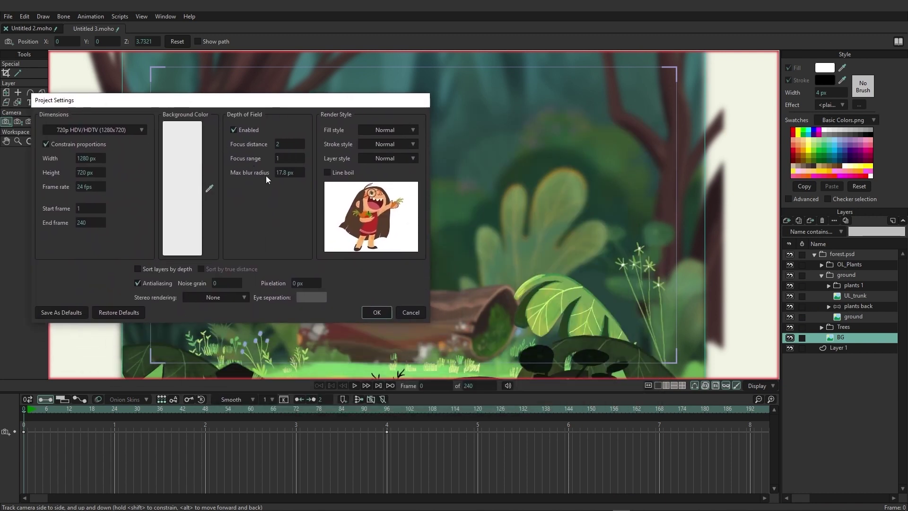
drag(272, 172, 225, 165)
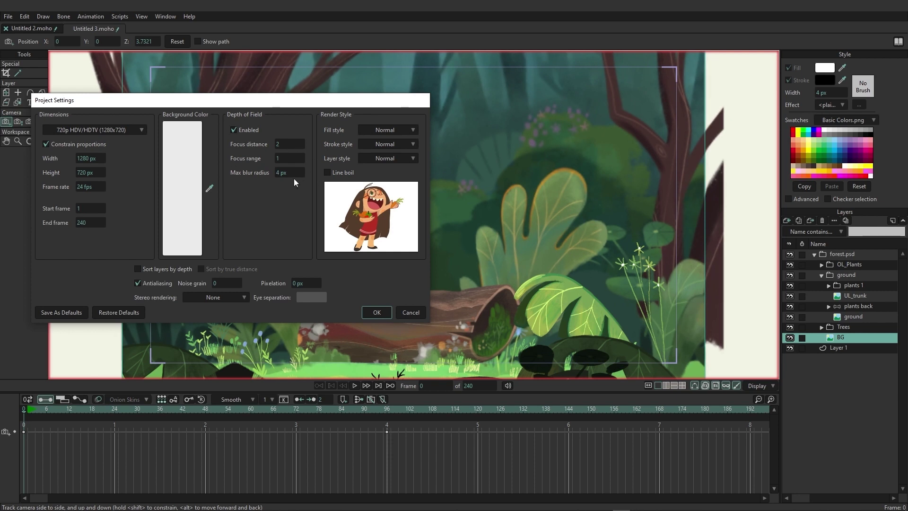
drag(291, 172, 314, 173)
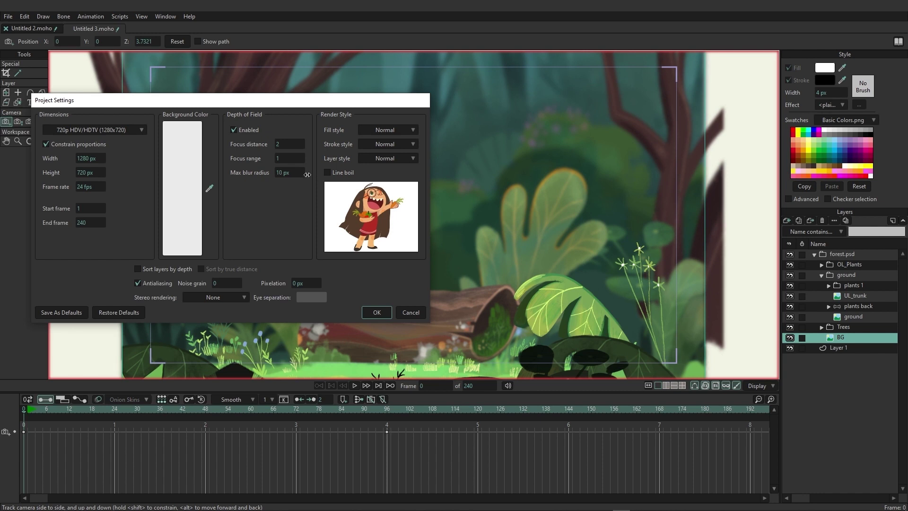
click(377, 312)
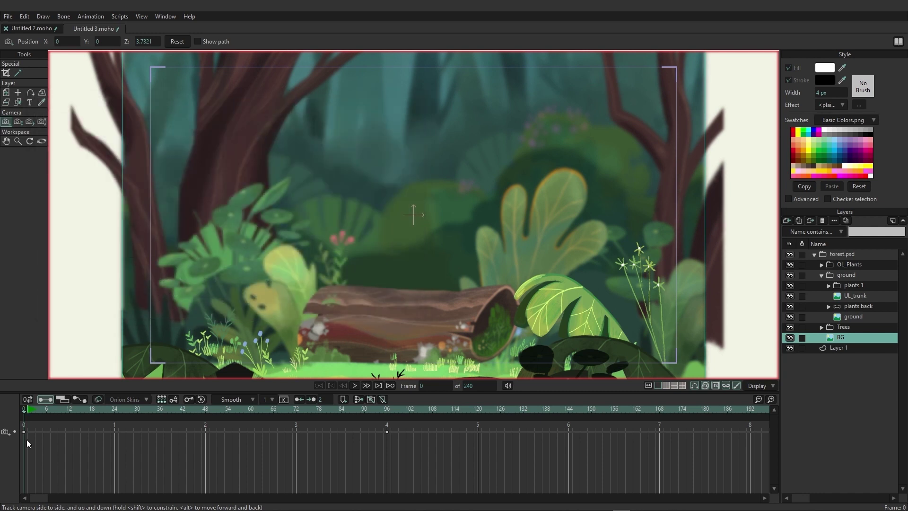
Scrub to frame 96 and adjust the camera's Z position to 1.4799, comparing the focus at different distances
drag(40, 407, 387, 397)
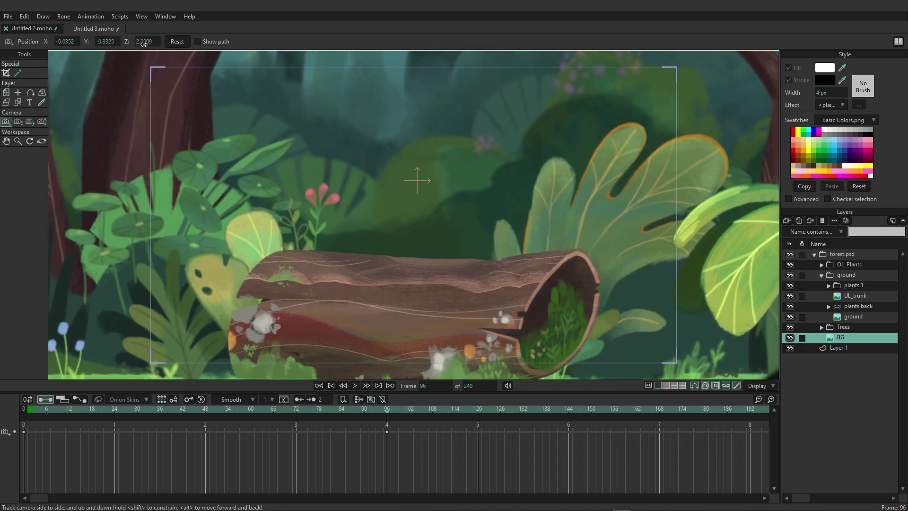
drag(145, 43, 106, 48)
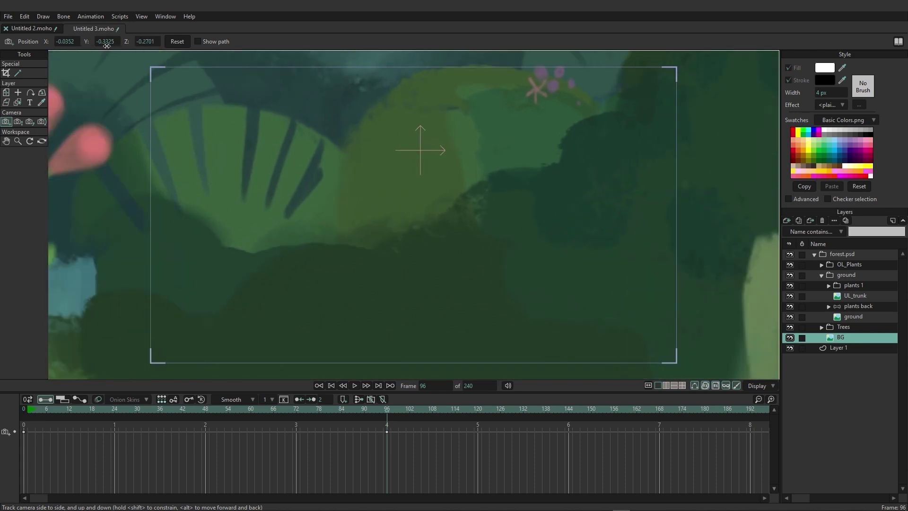
drag(108, 44, 178, 45)
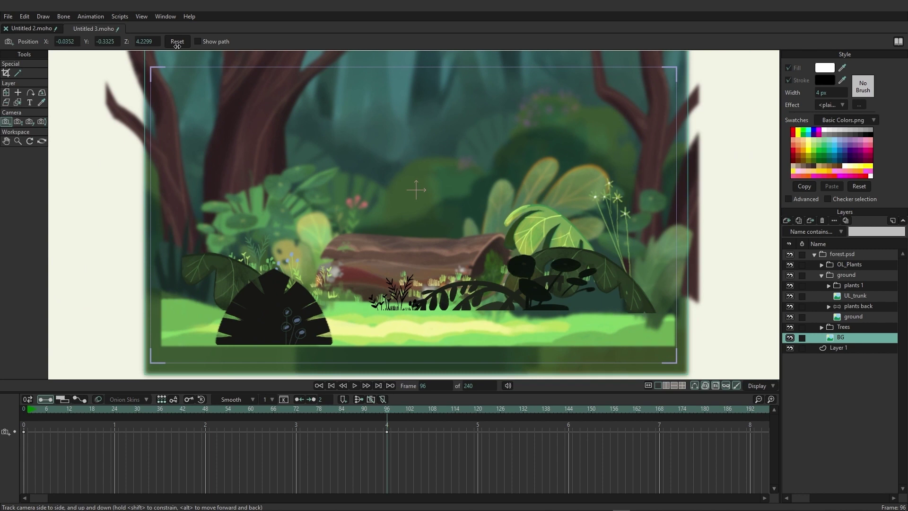
drag(177, 46, 134, 46)
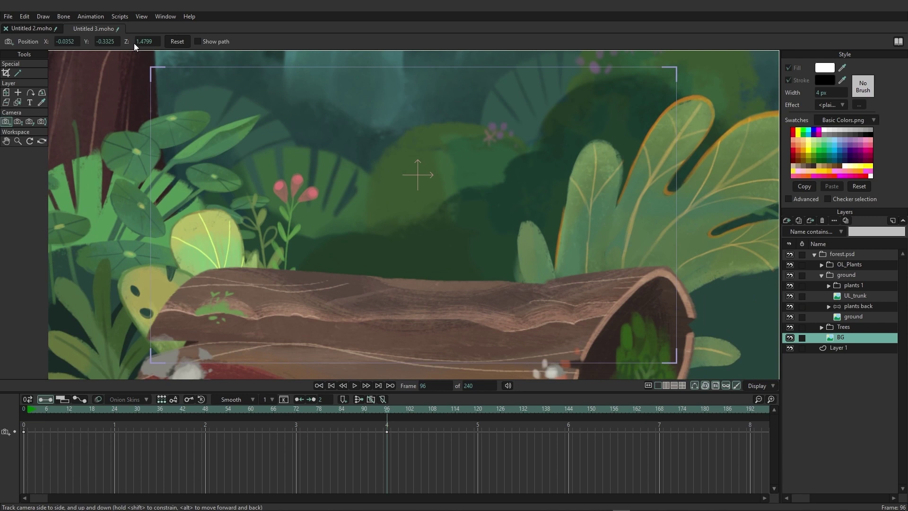